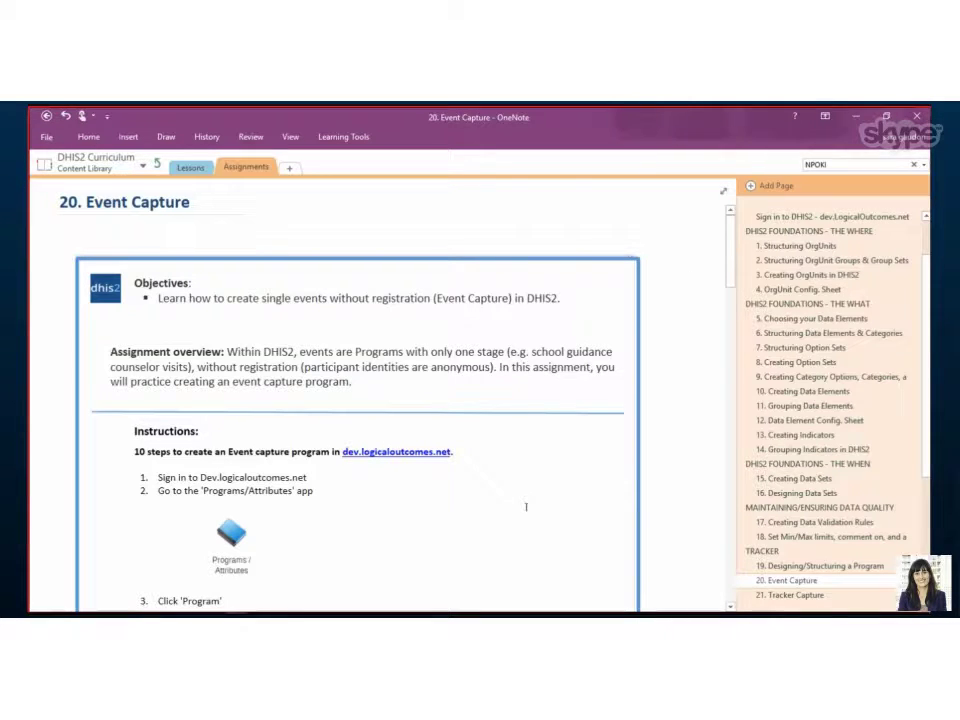
Step: Switch from the OneNote Event Capture assignment to Chrome and open the Program list in the DHIS2 Programs / Attributes app
scroll(526, 507, "down", 5)
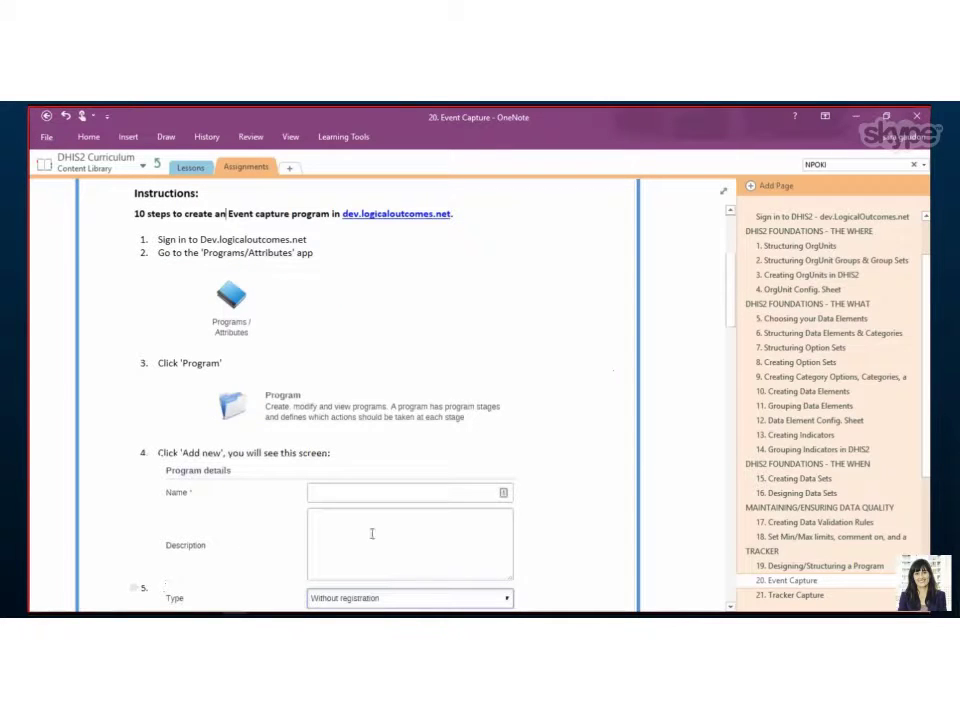
mouse_move(828, 600)
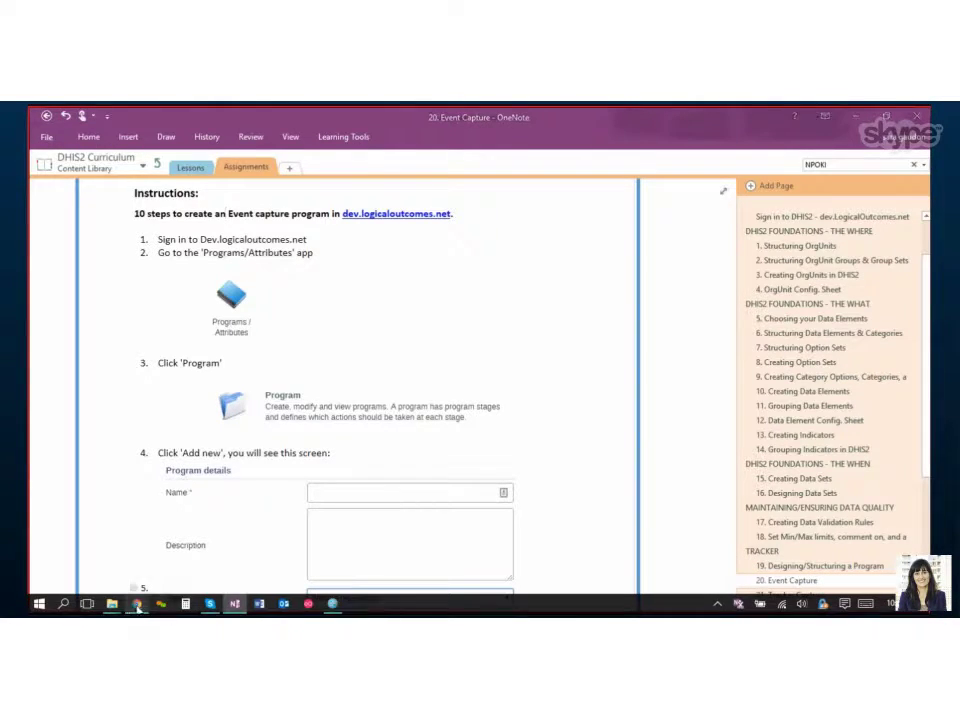
left_click(137, 604)
mouse_move(718, 190)
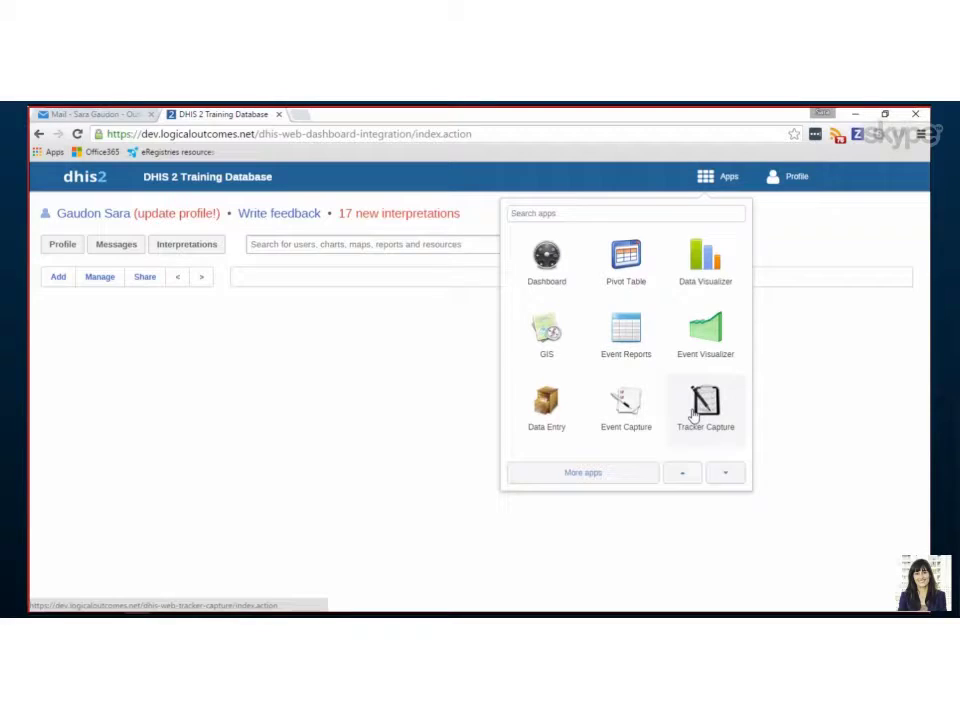
scroll(705, 303, "down", 3)
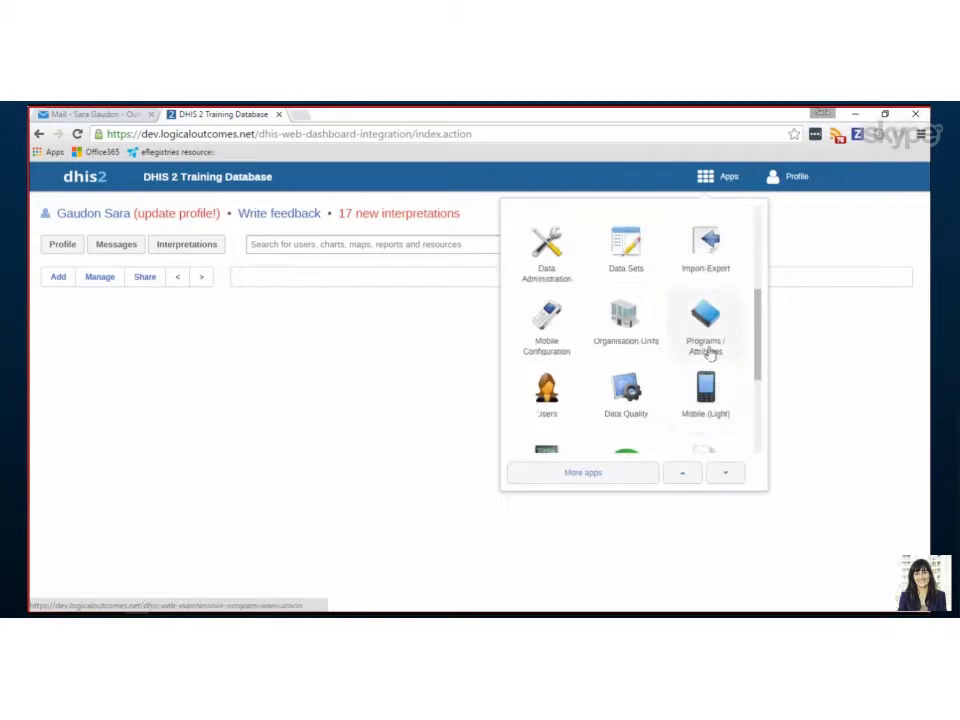
left_click(707, 323)
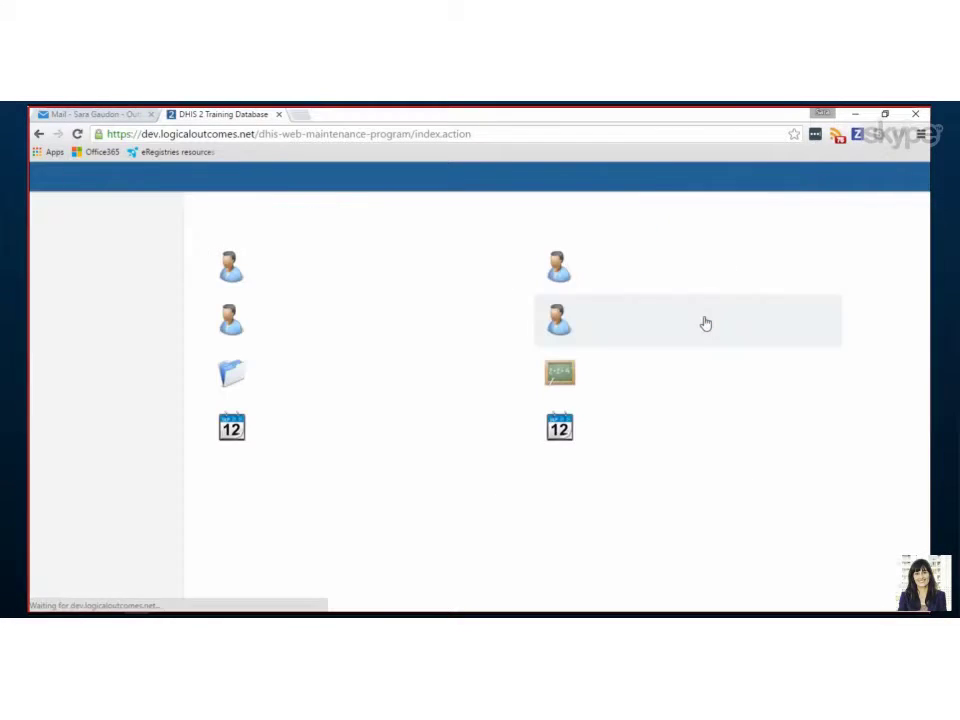
left_click(240, 377)
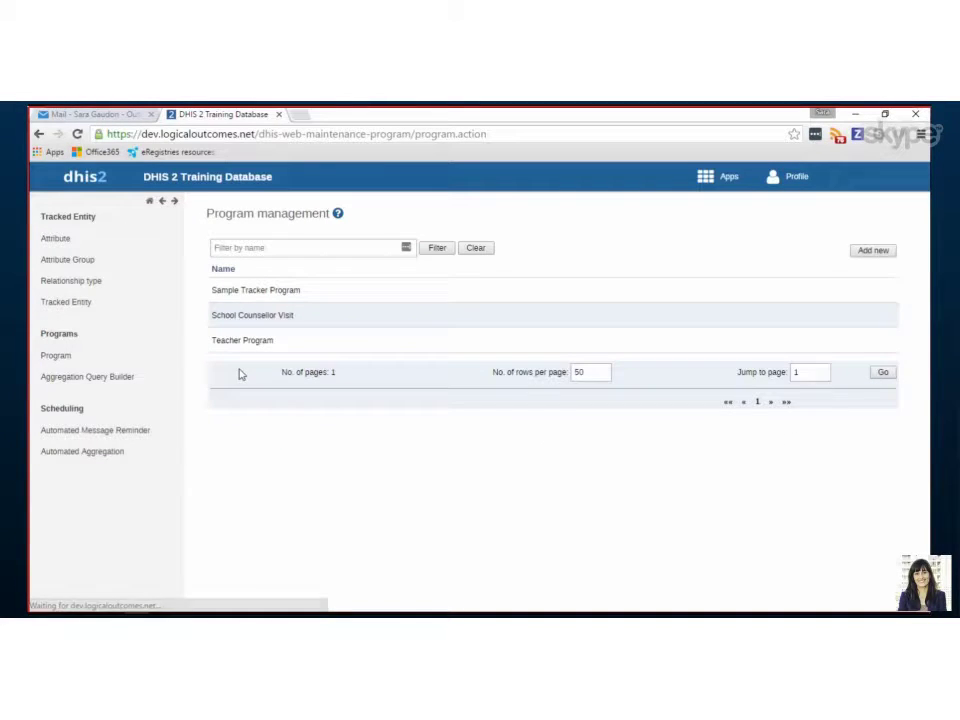
Step: Try out a new program form with type Without registration and Drop-down lists for option sets, and leave it without adding the program
left_click(866, 252)
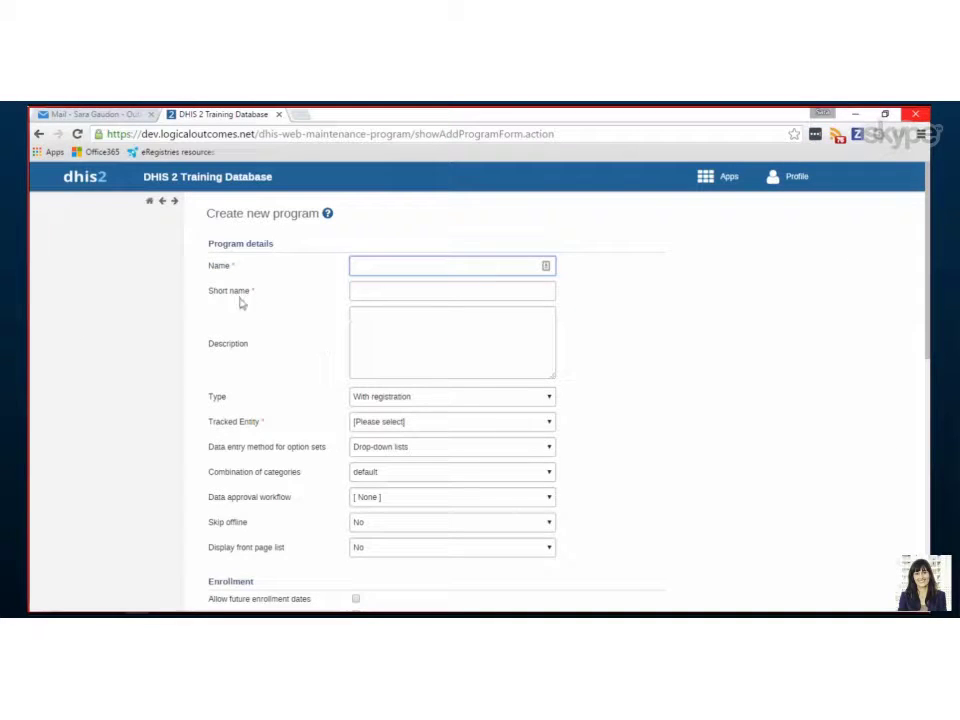
left_click_drag(207, 264, 253, 296)
left_click(371, 296)
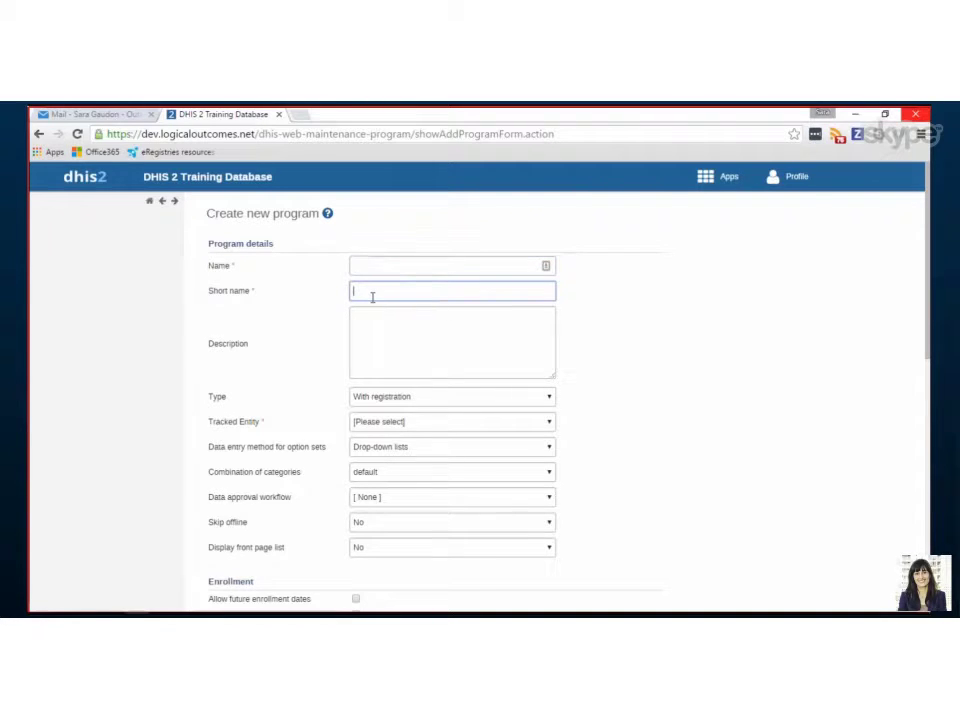
left_click(399, 398)
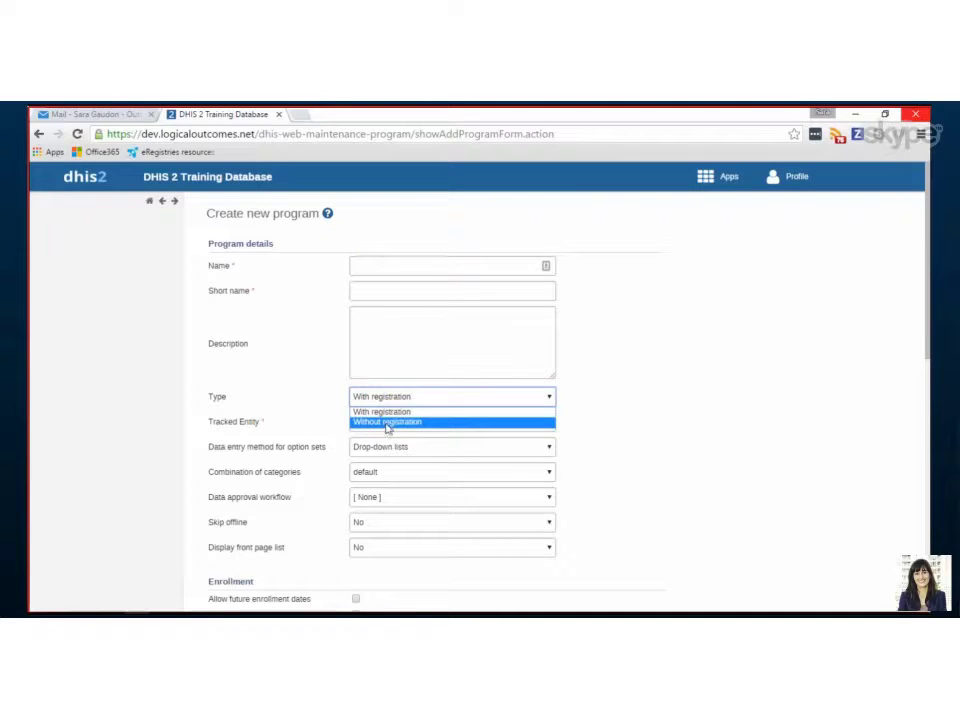
left_click(388, 423)
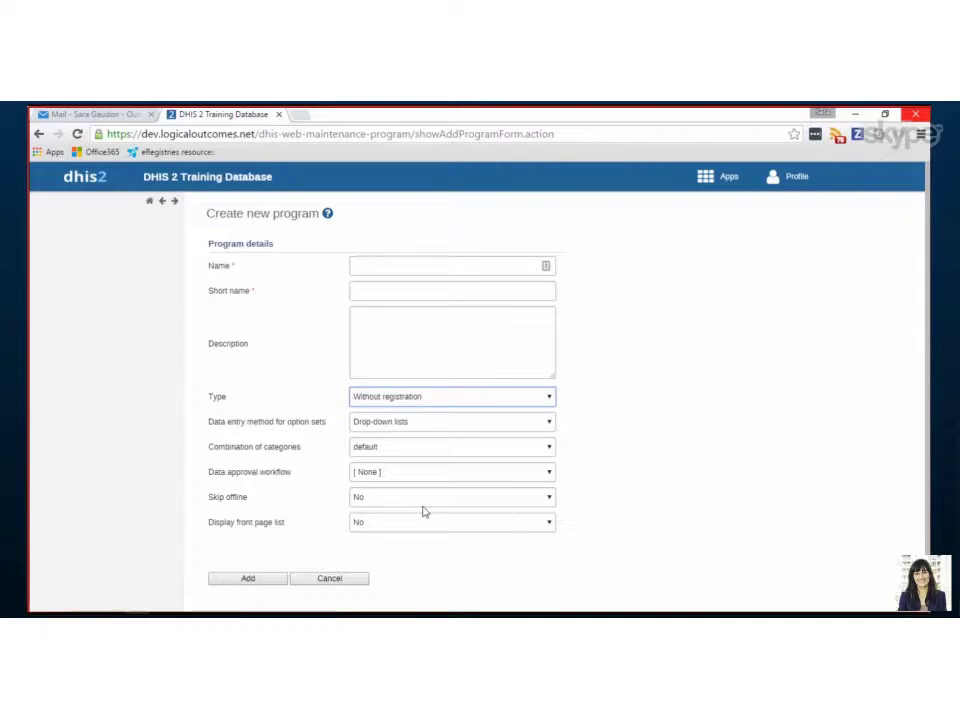
left_click(390, 424)
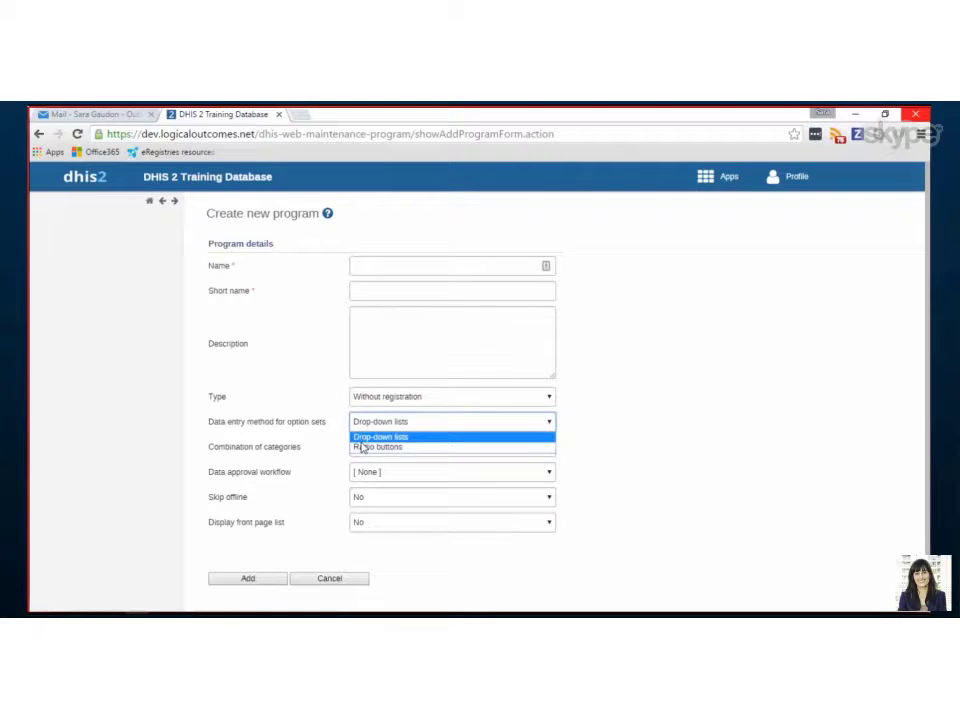
left_click(386, 426)
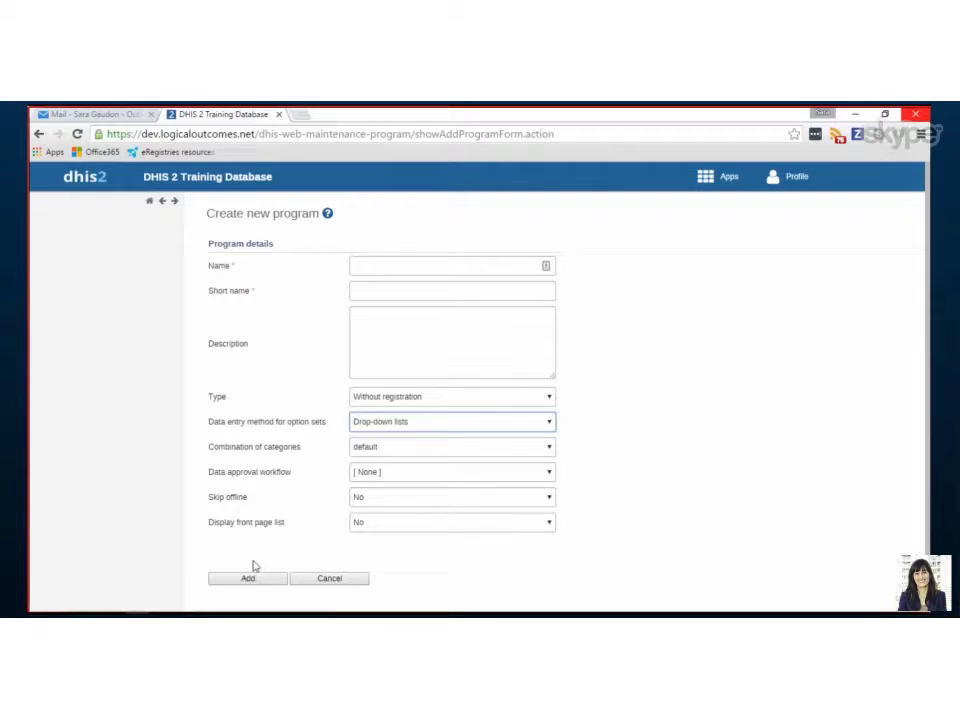
left_click(37, 134)
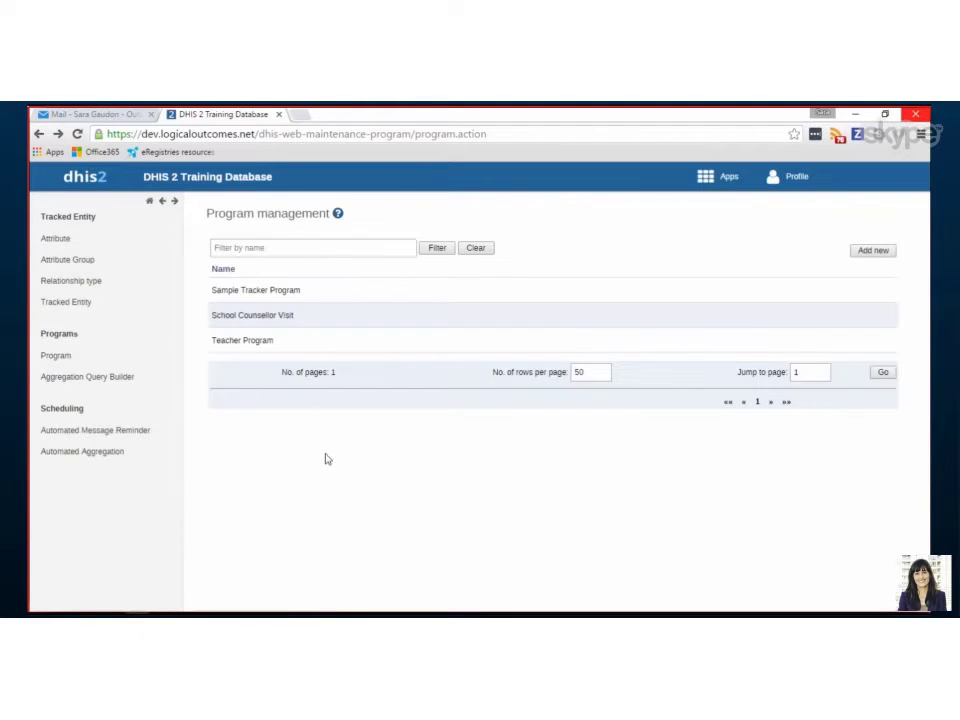
Step: View the School Counsellor Visit program's details in its edit form and return to the program list
left_click(226, 320)
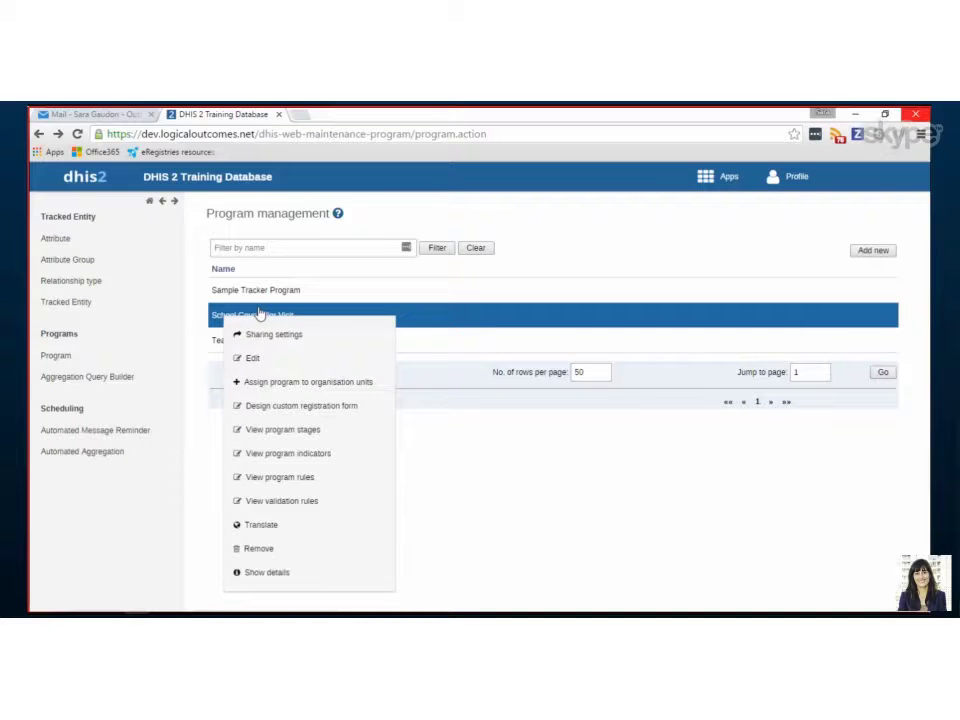
left_click(251, 359)
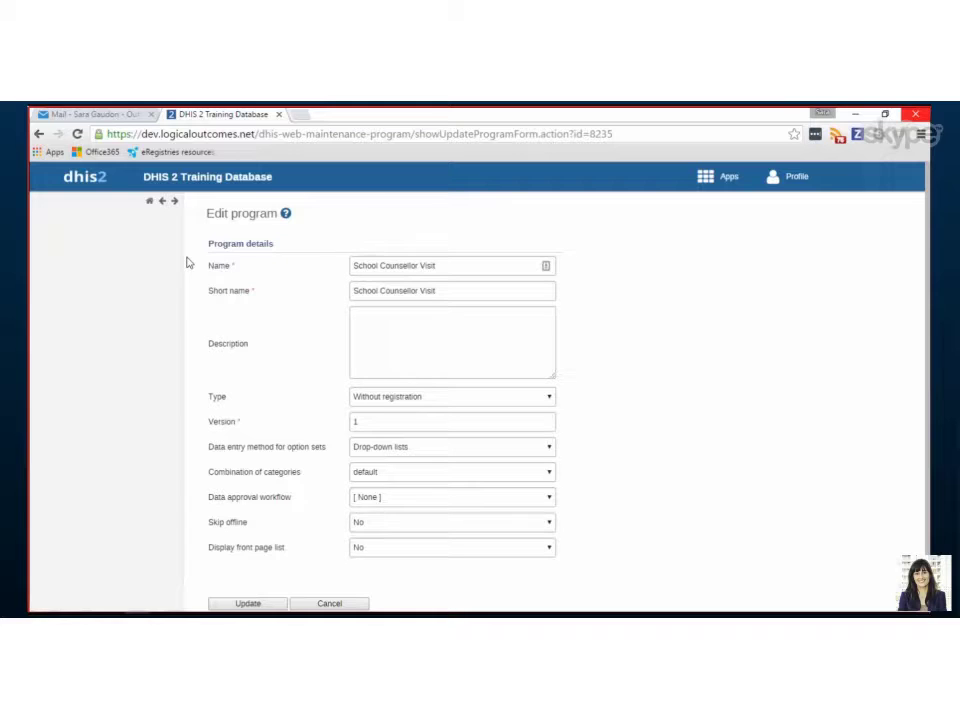
left_click(40, 133)
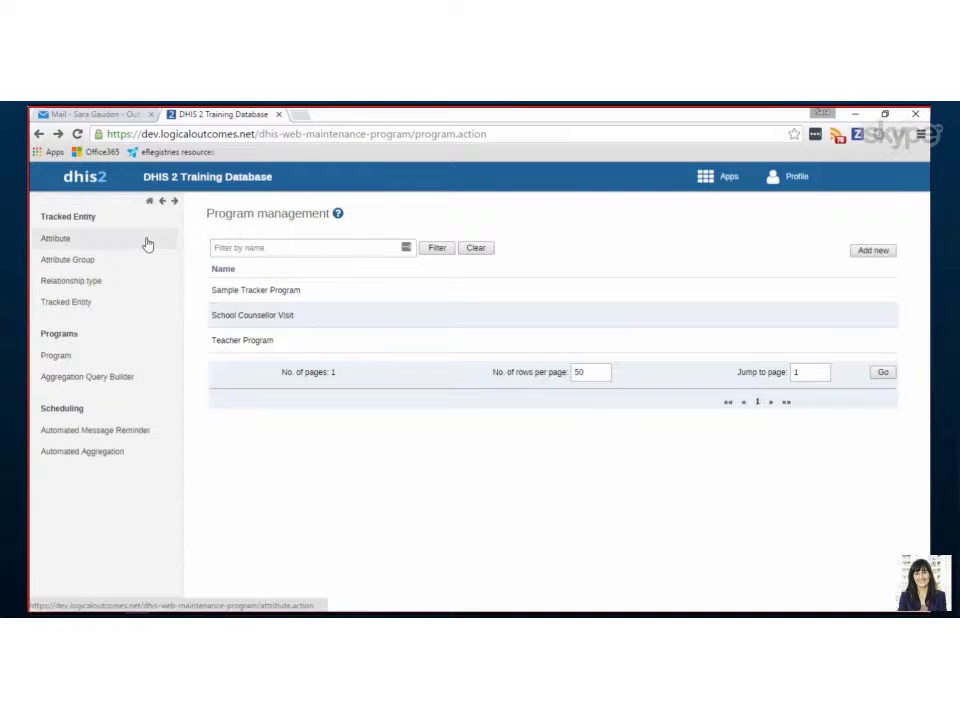
Step: Open the School Counsellor Visit stage for editing from that program's list of program stages
left_click(257, 317)
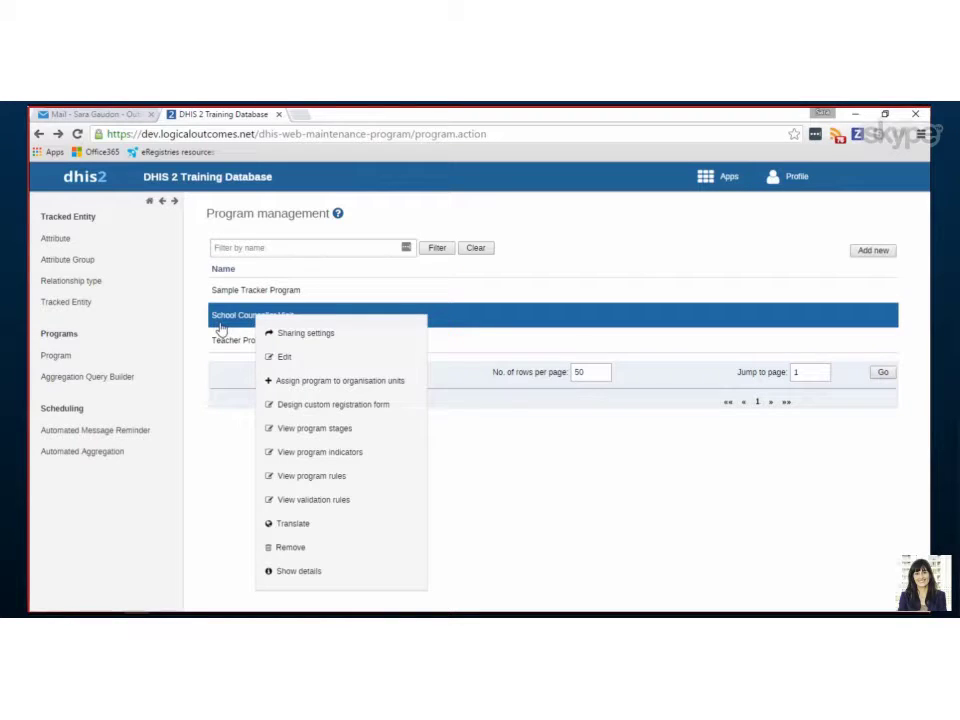
left_click(309, 430)
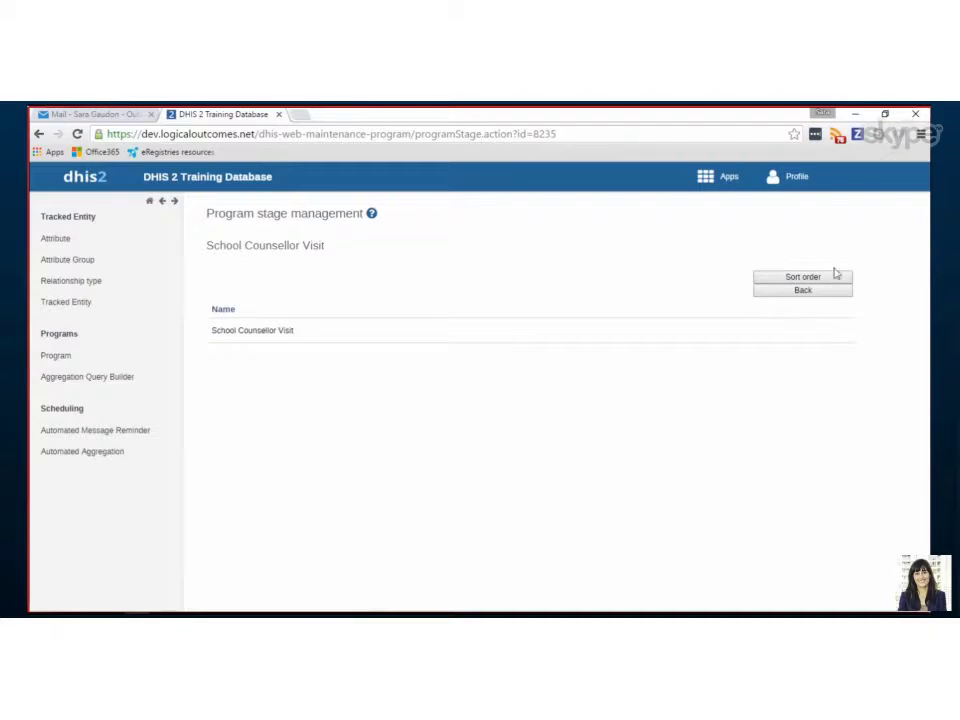
left_click(238, 341)
left_click(266, 353)
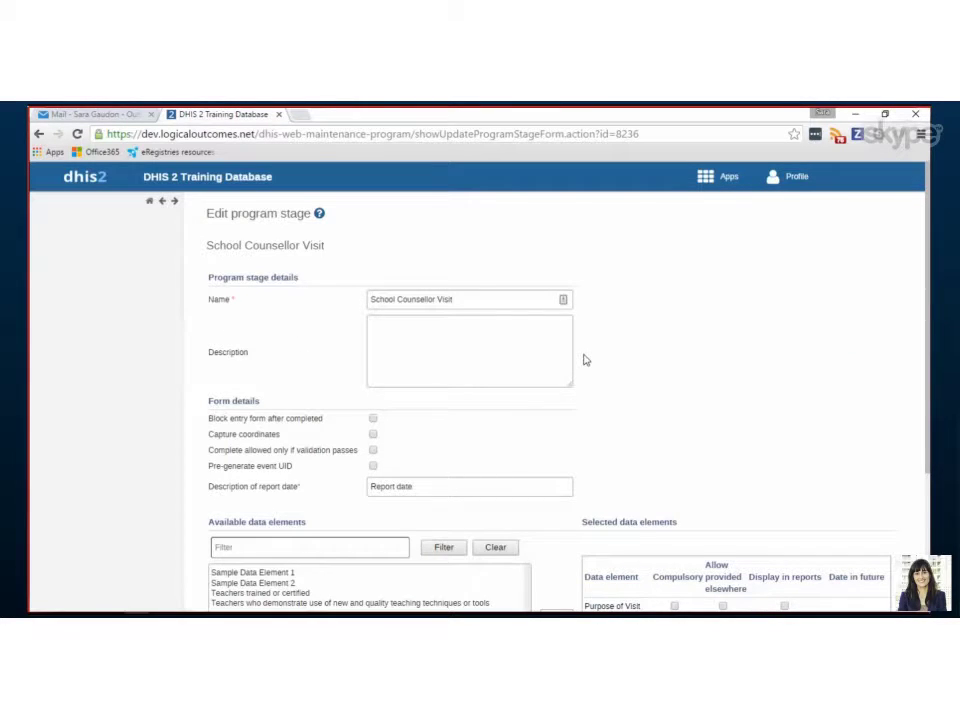
Step: Examine the stage's form details and its available and selected data elements, including their compulsory and reporting options
scroll(585, 360, "down", 2)
scroll(574, 348, "down", 2)
scroll(577, 352, "down", 1)
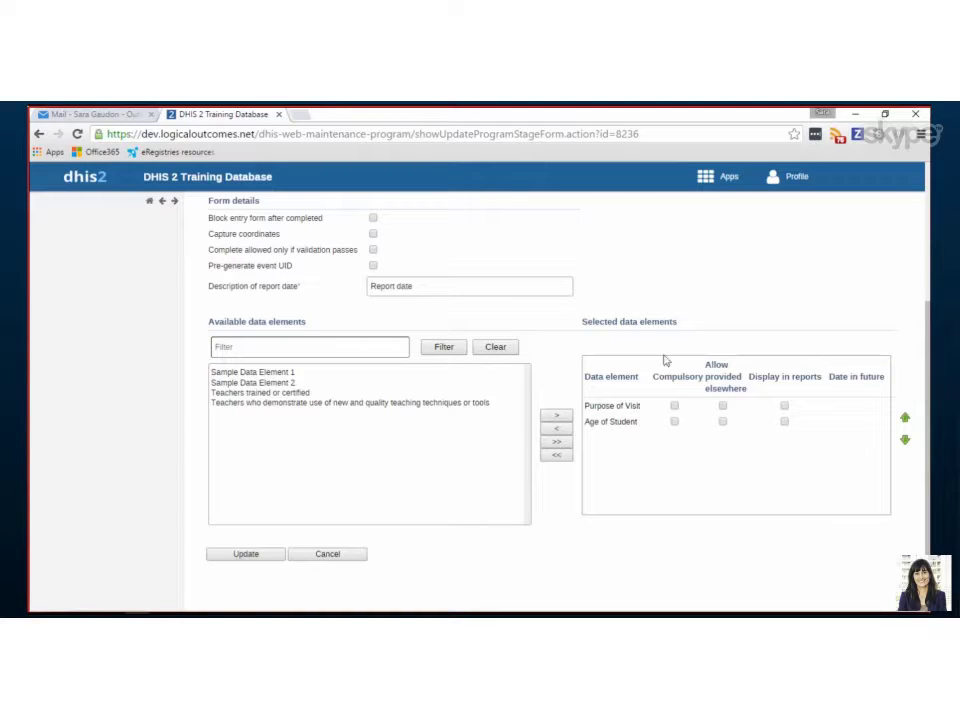
left_click_drag(656, 364, 836, 432)
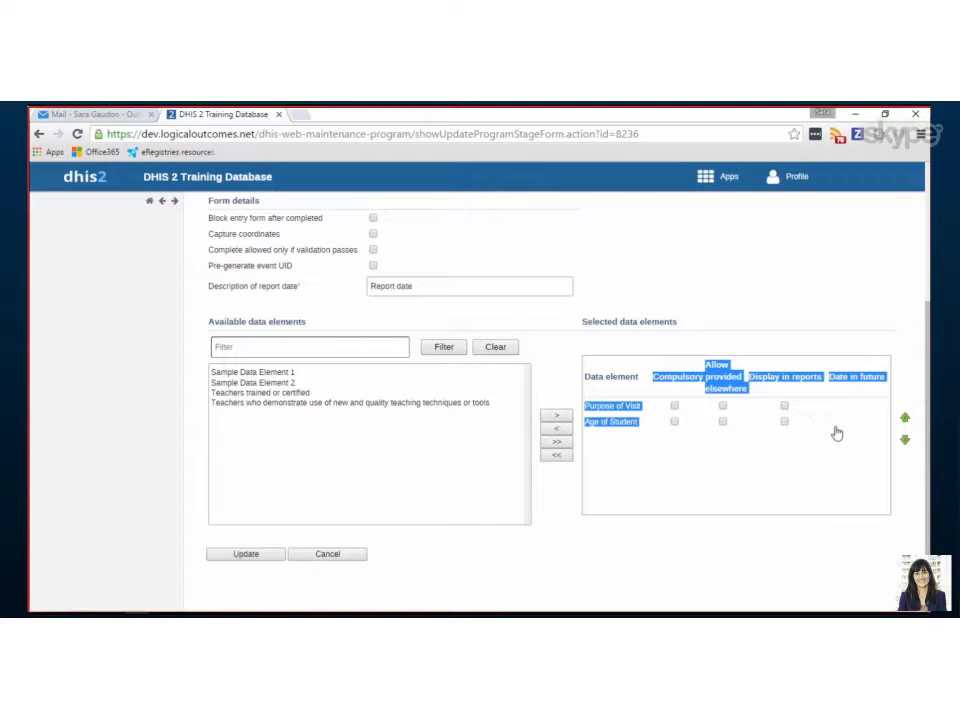
left_click(700, 457)
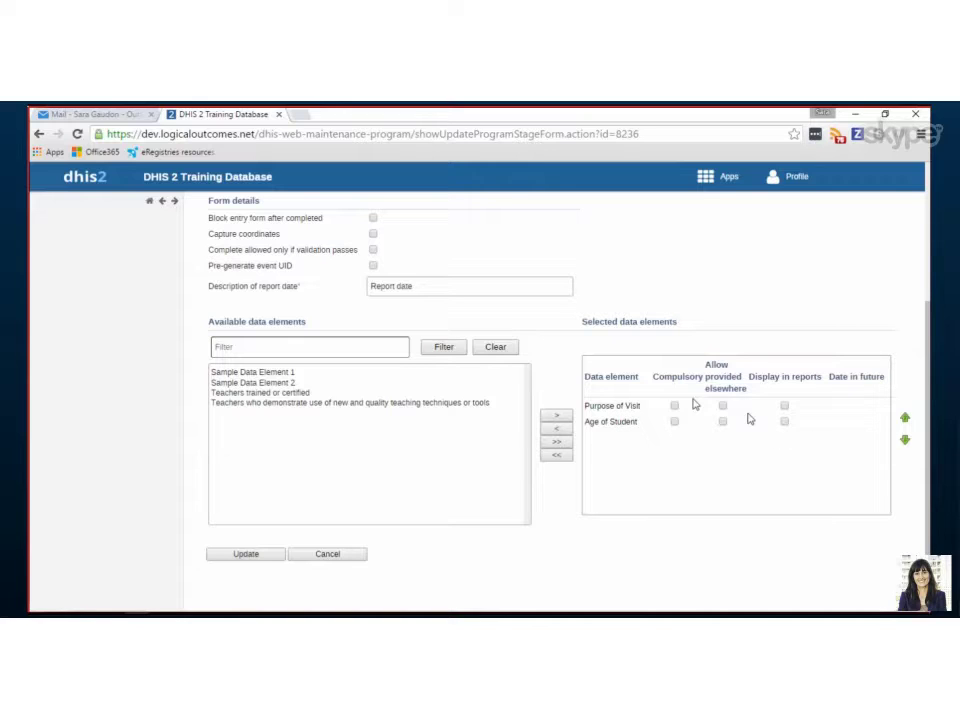
scroll(687, 458, "up", 1)
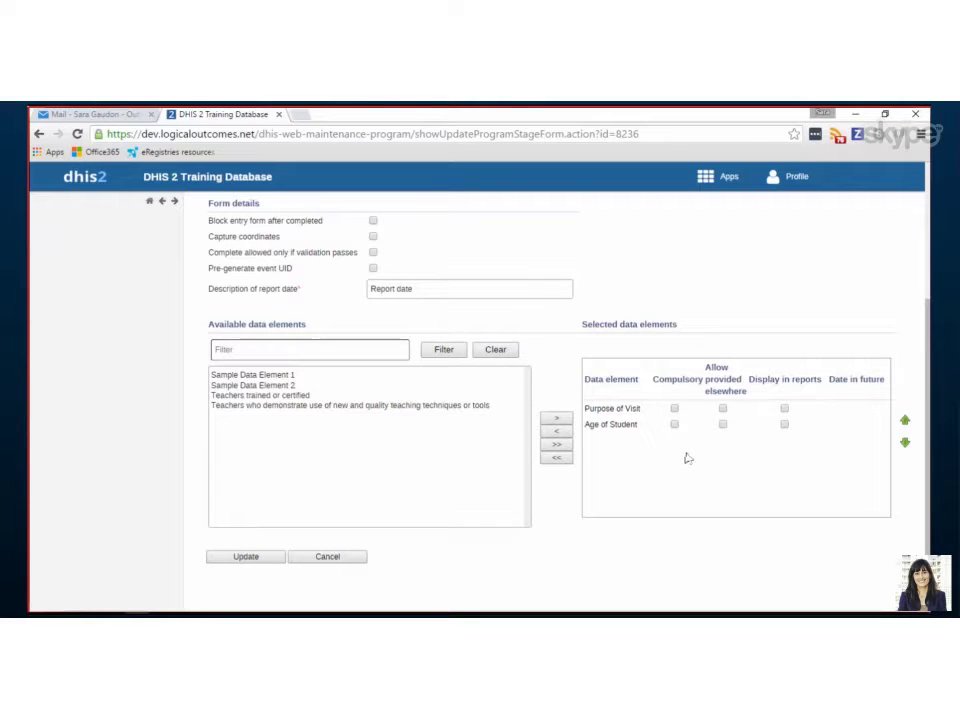
scroll(296, 463, "up", 3)
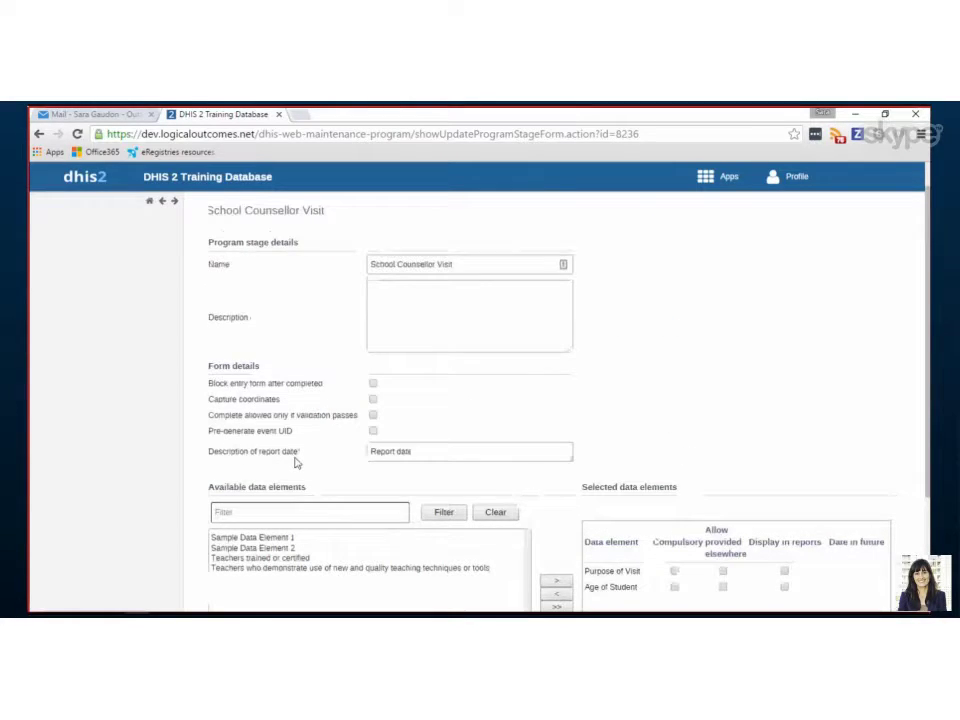
Step: Check the description of report date, keep it as Report date, and save the School Counsellor Visit program stage
left_click(400, 452)
left_click_drag(406, 450, 283, 458)
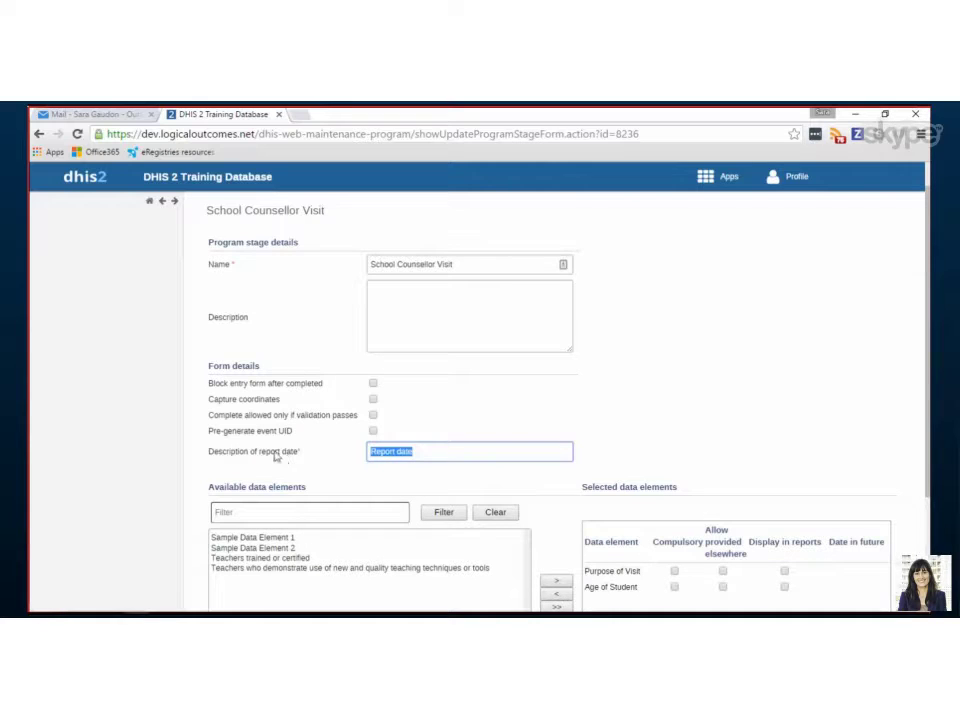
left_click(444, 455)
scroll(607, 575, "down", 1)
scroll(607, 575, "down", 2)
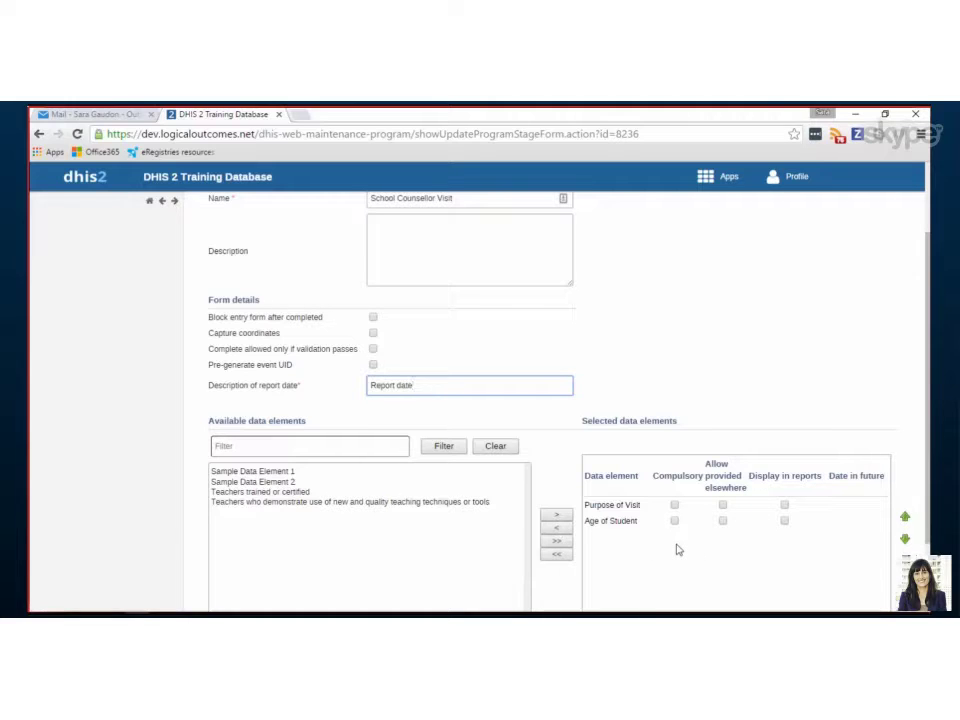
scroll(615, 420, "down", 2)
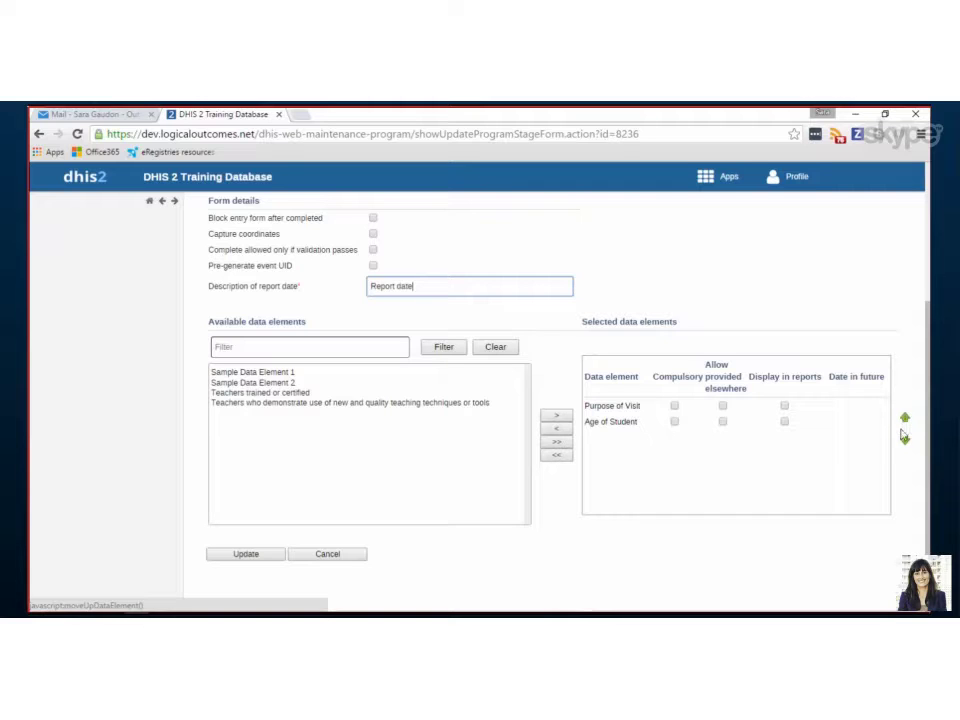
left_click(263, 555)
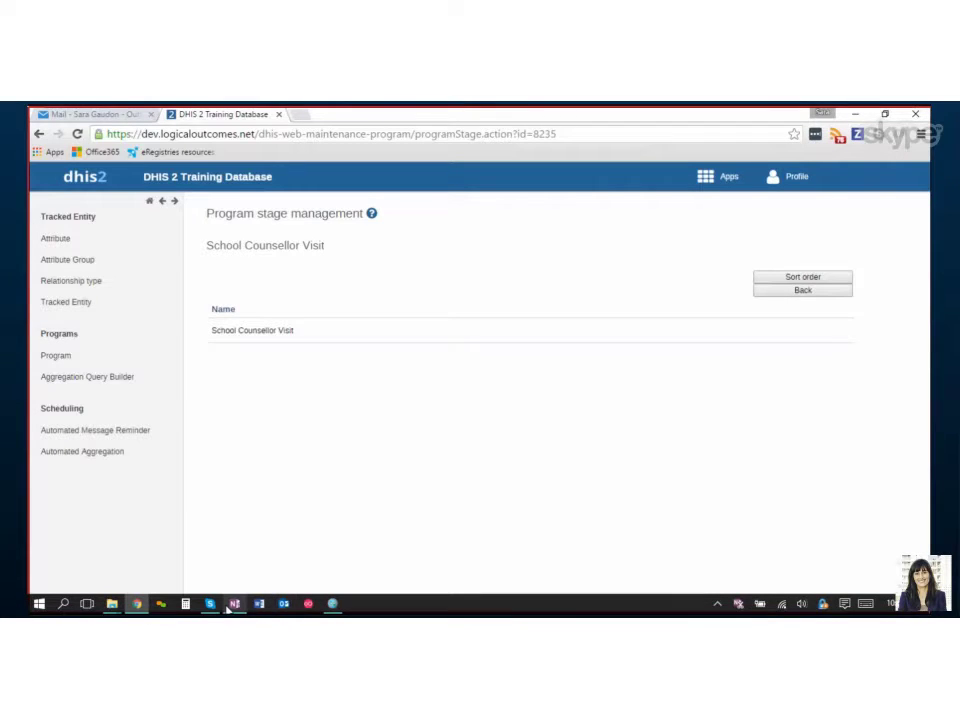
Step: Switch to OneNote and read the Event Capture assignment's instructions on assigning the program to org units and user roles
left_click(234, 604)
scroll(299, 411, "down", 3)
scroll(299, 411, "down", 6)
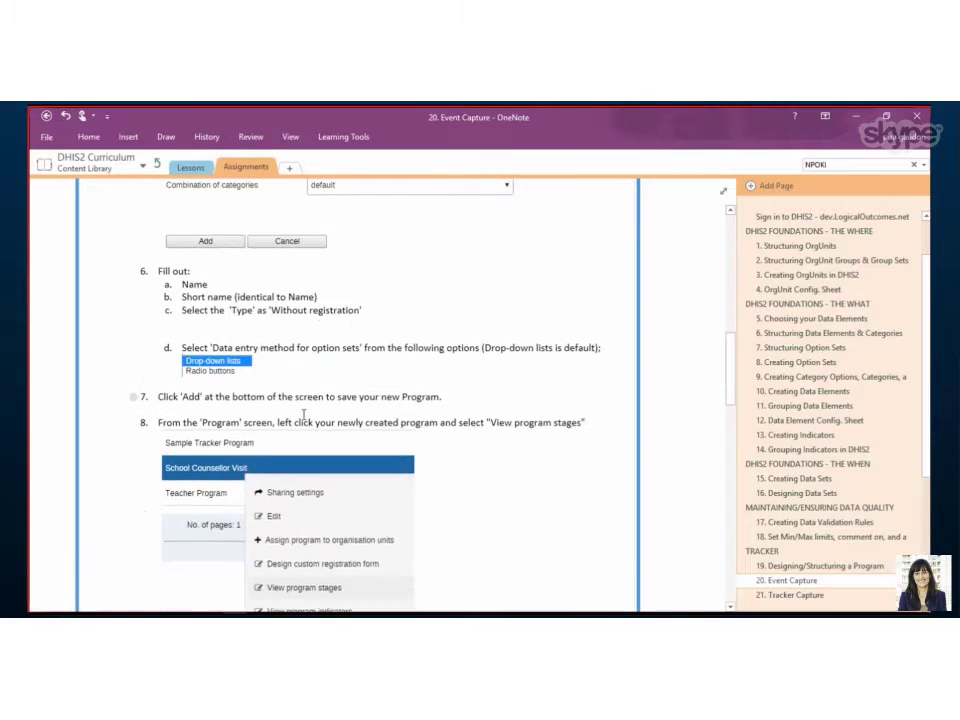
scroll(303, 412, "down", 6)
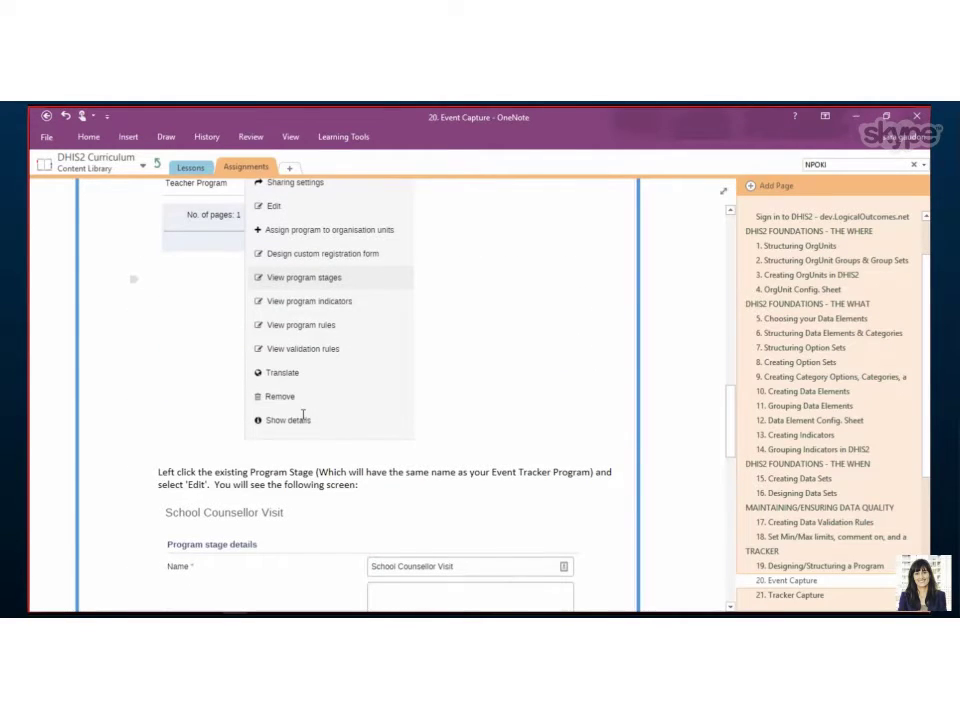
scroll(304, 407, "down", 10)
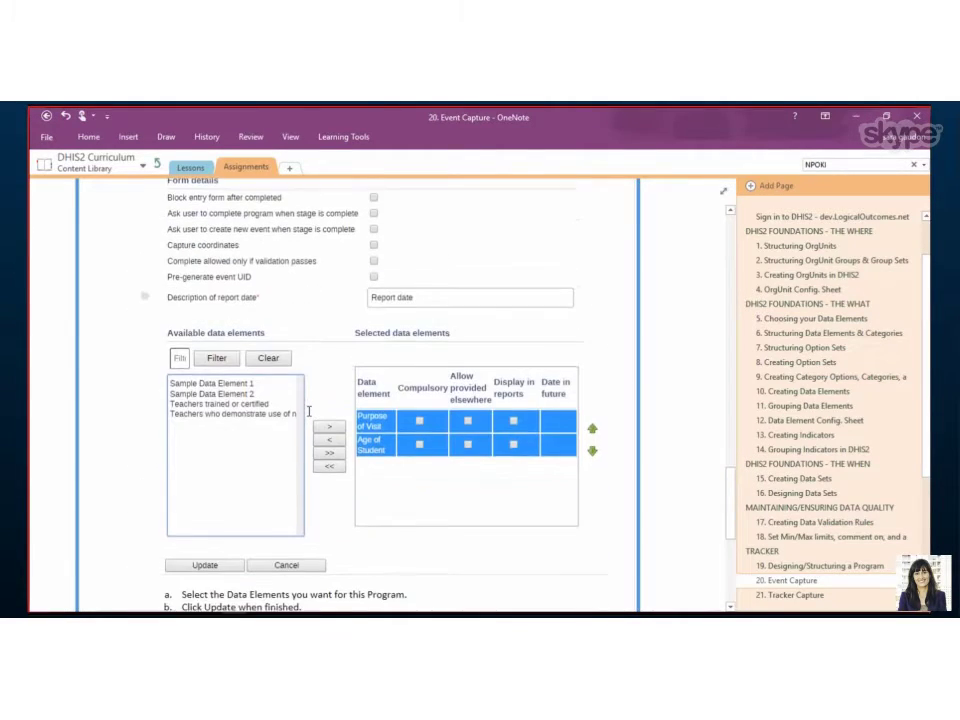
scroll(309, 413, "down", 4)
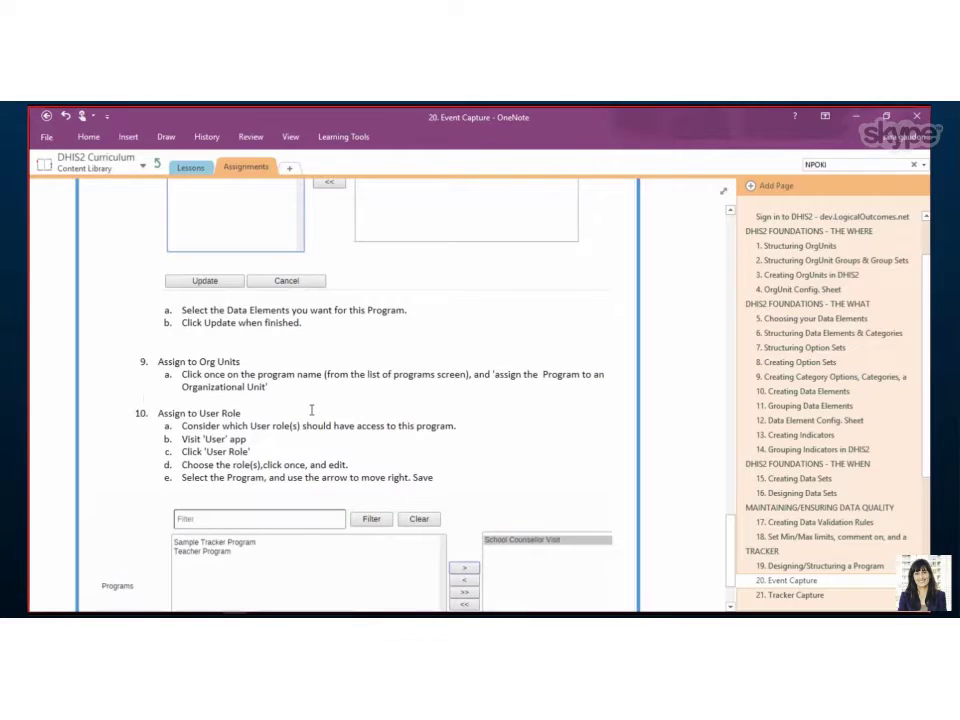
scroll(309, 414, "down", 2)
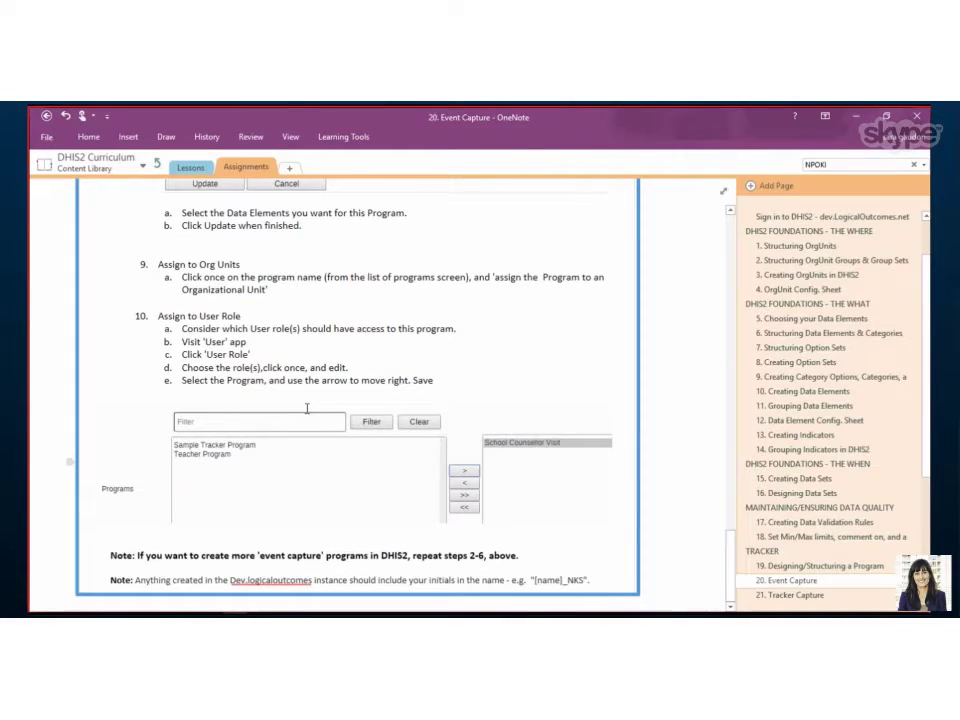
left_click_drag(155, 264, 440, 395)
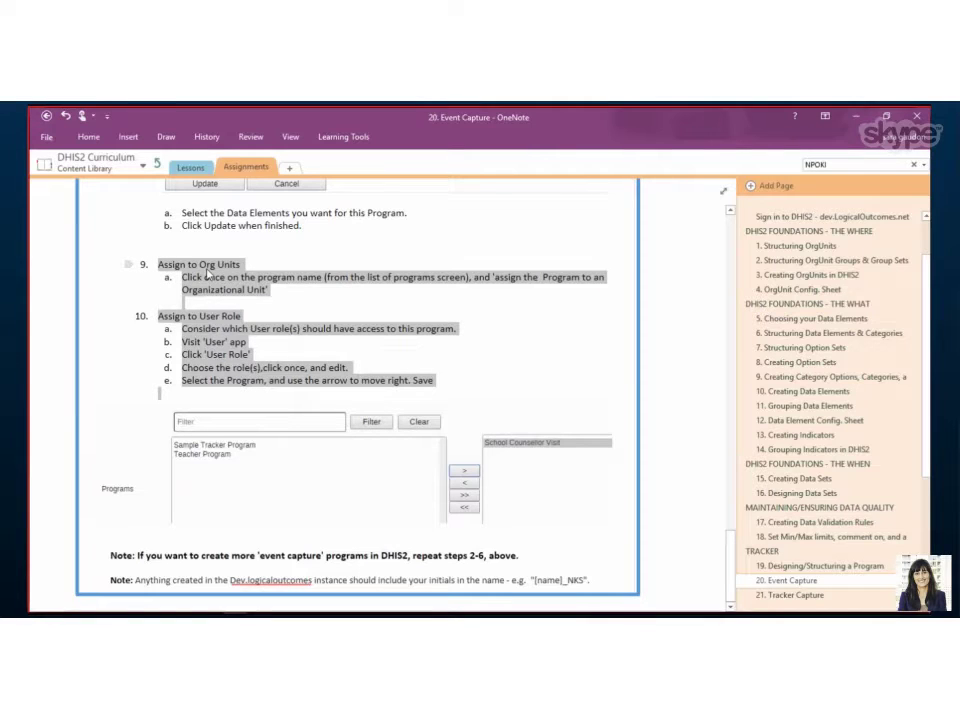
left_click(208, 274)
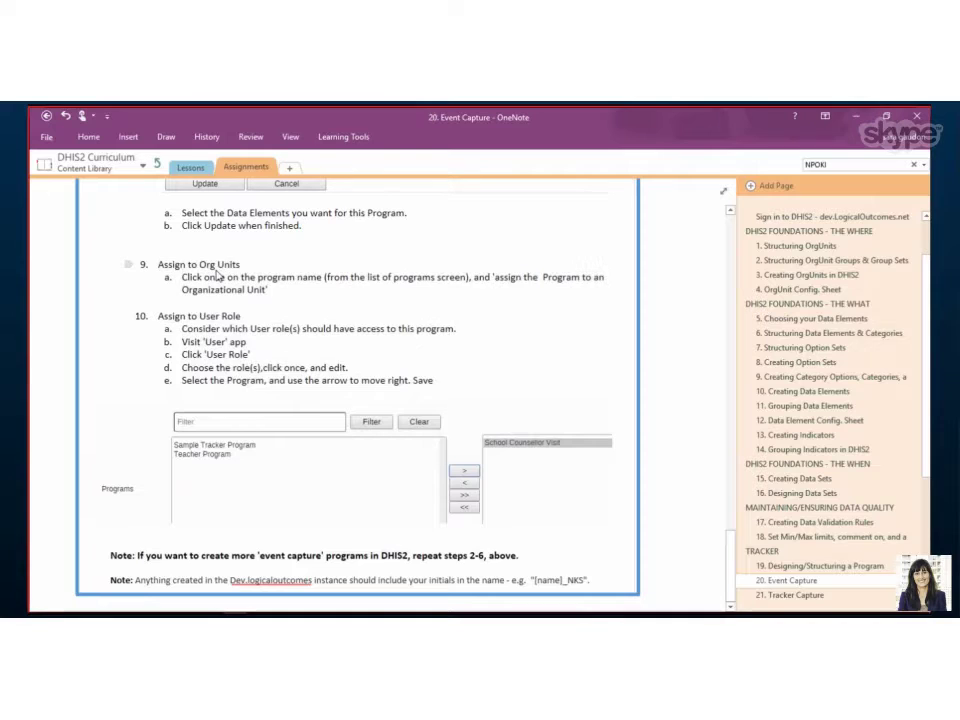
Step: Read the assignment's Assign to User Role instructions in OneNote and switch back to DHIS2 in the browser
left_click_drag(155, 316, 335, 382)
left_click(446, 401)
left_click(111, 604)
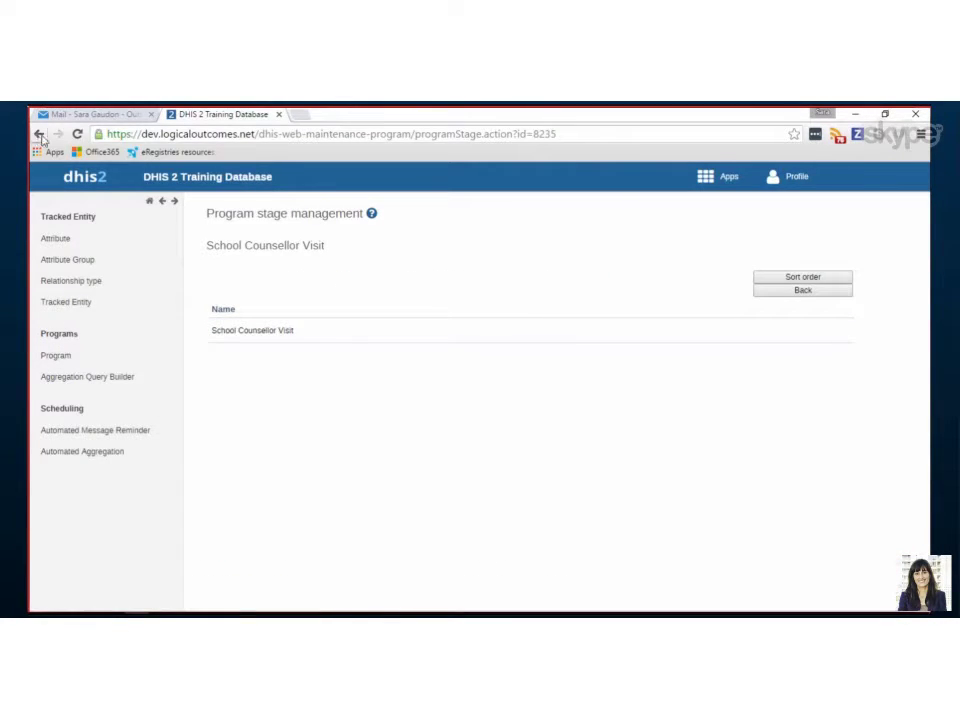
Step: Open the organisation unit assignment for the School Counsellor Visit program from the list of programs
left_click(162, 202)
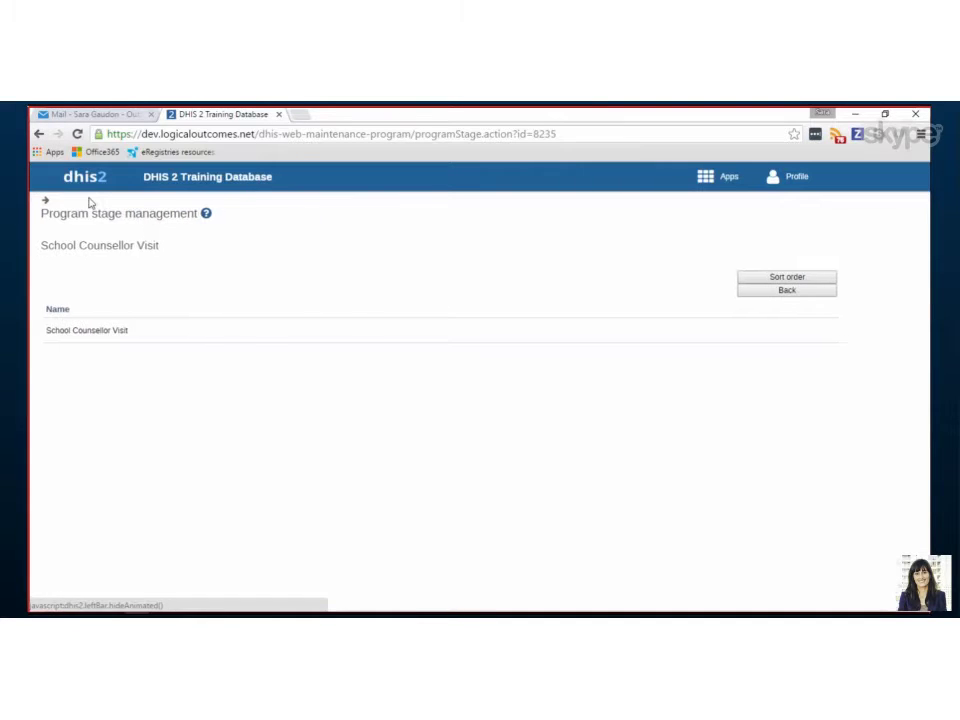
left_click(45, 201)
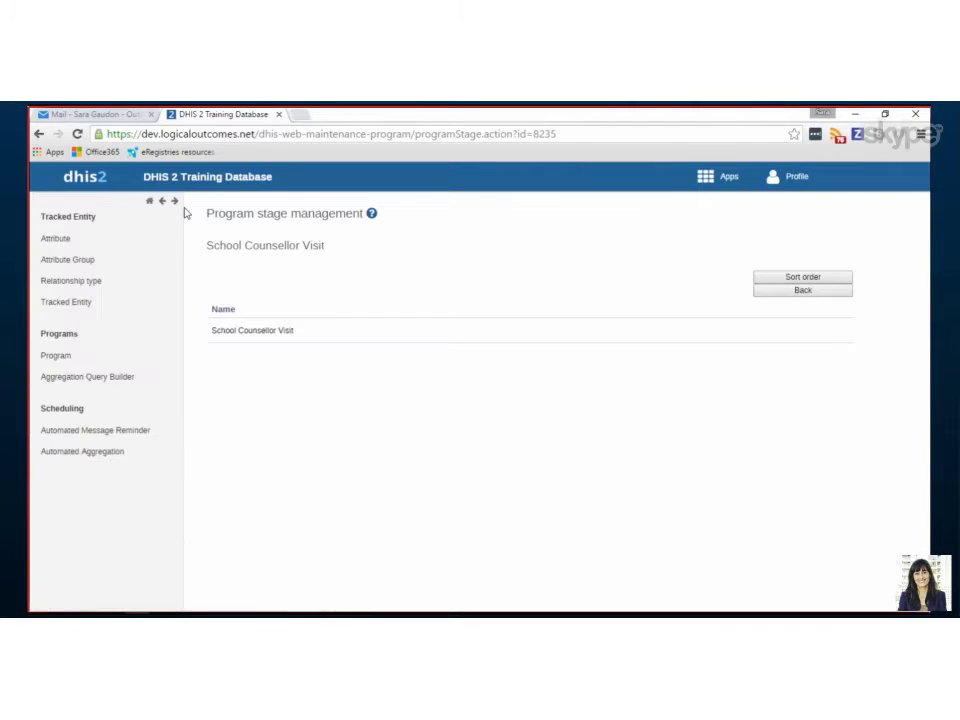
left_click(56, 357)
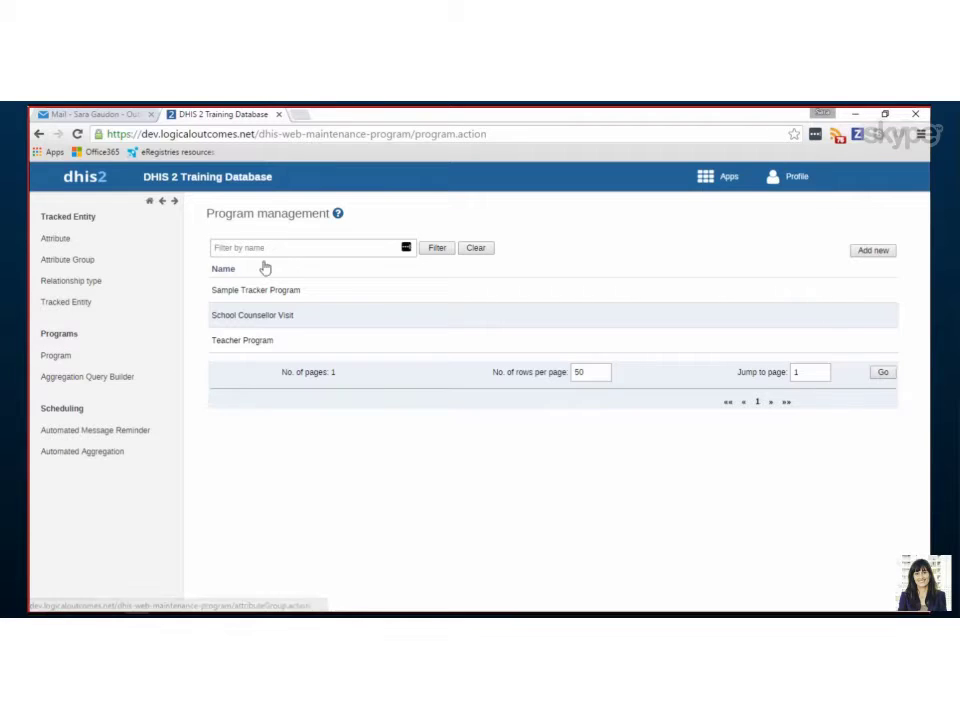
left_click(245, 318)
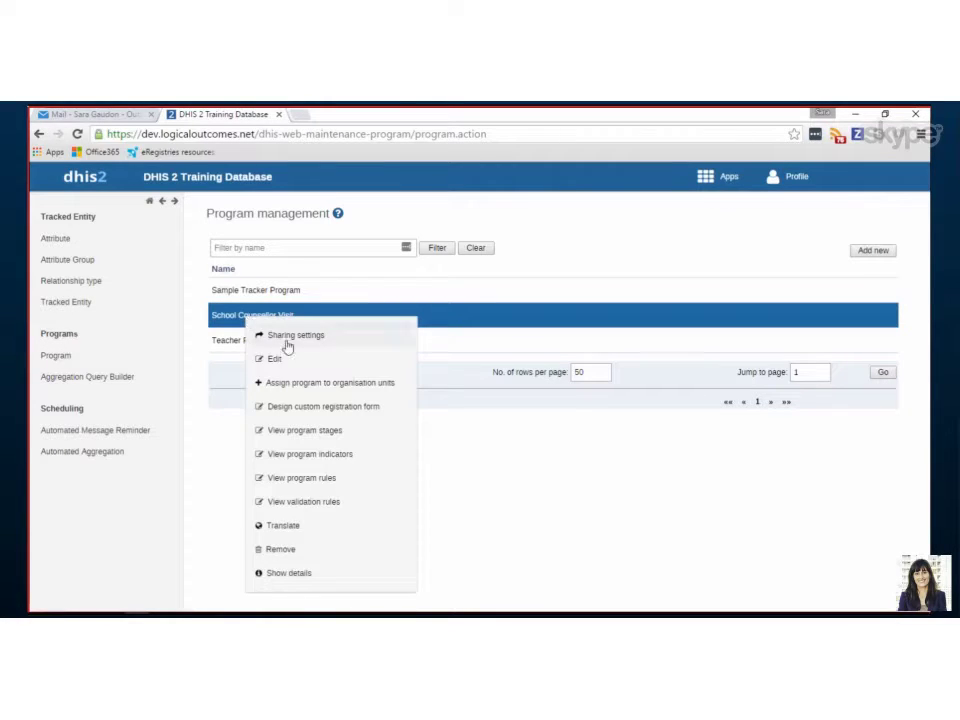
left_click(293, 384)
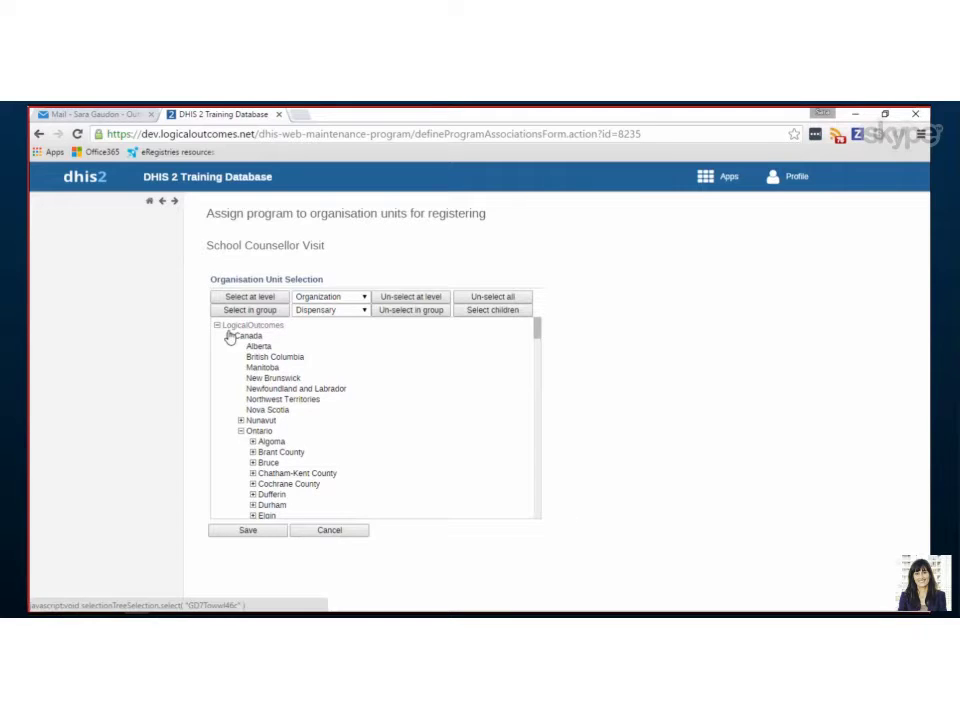
Step: Assign the School Counsellor Visit program to all organisation units in the Toronto Schools group and save the assignment
left_click(306, 311)
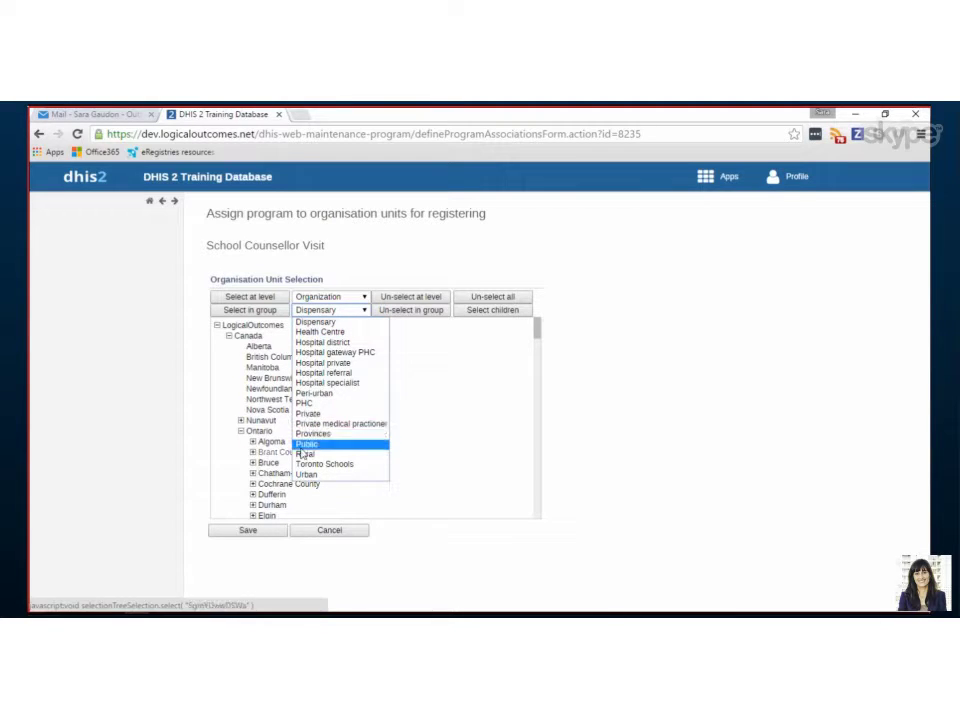
left_click(331, 466)
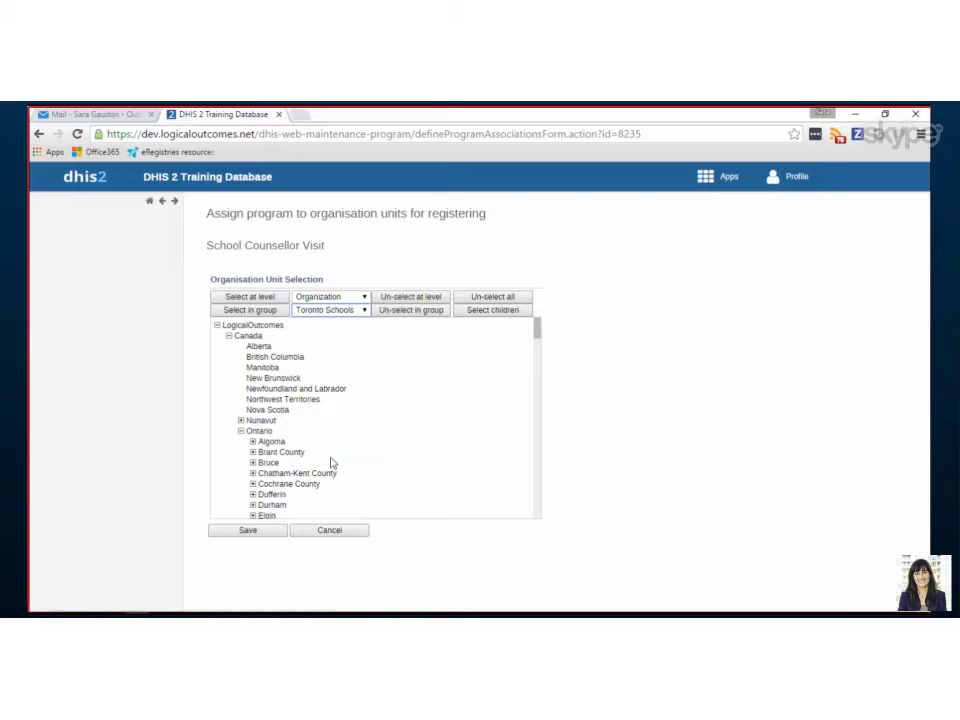
left_click(255, 311)
scroll(280, 400, "down", 20)
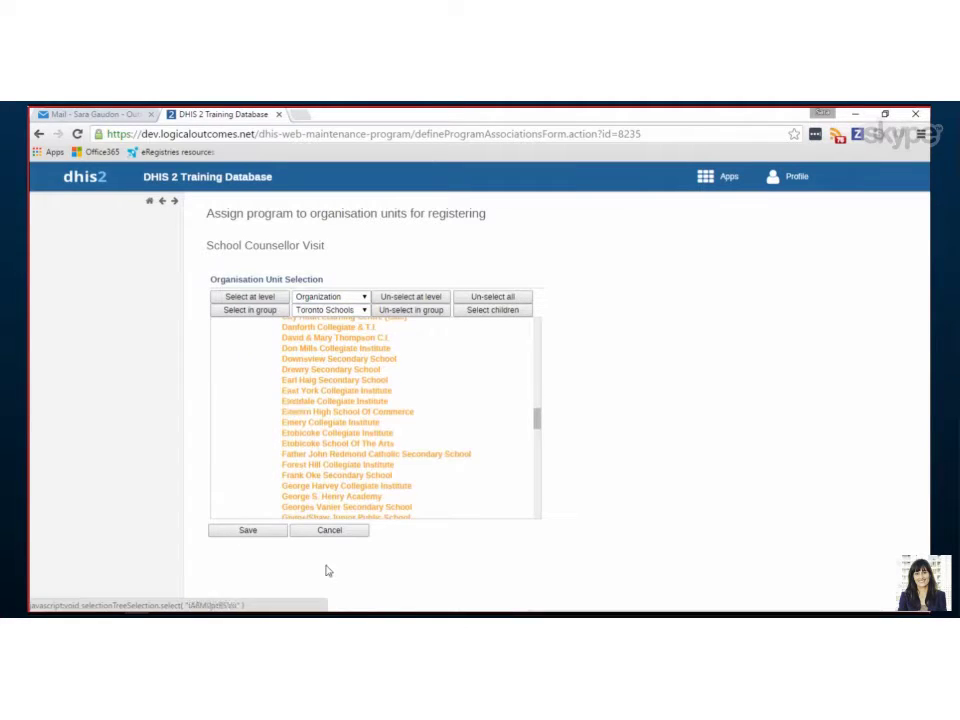
scroll(340, 458, "down", 4)
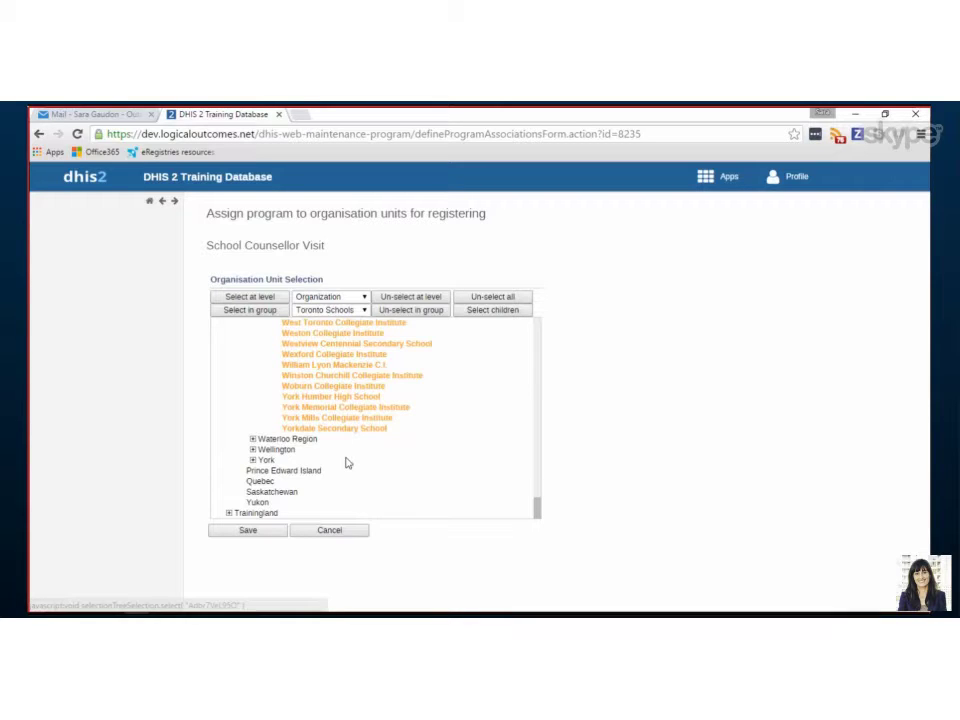
scroll(330, 440, "up", 15)
scroll(326, 437, "down", 10)
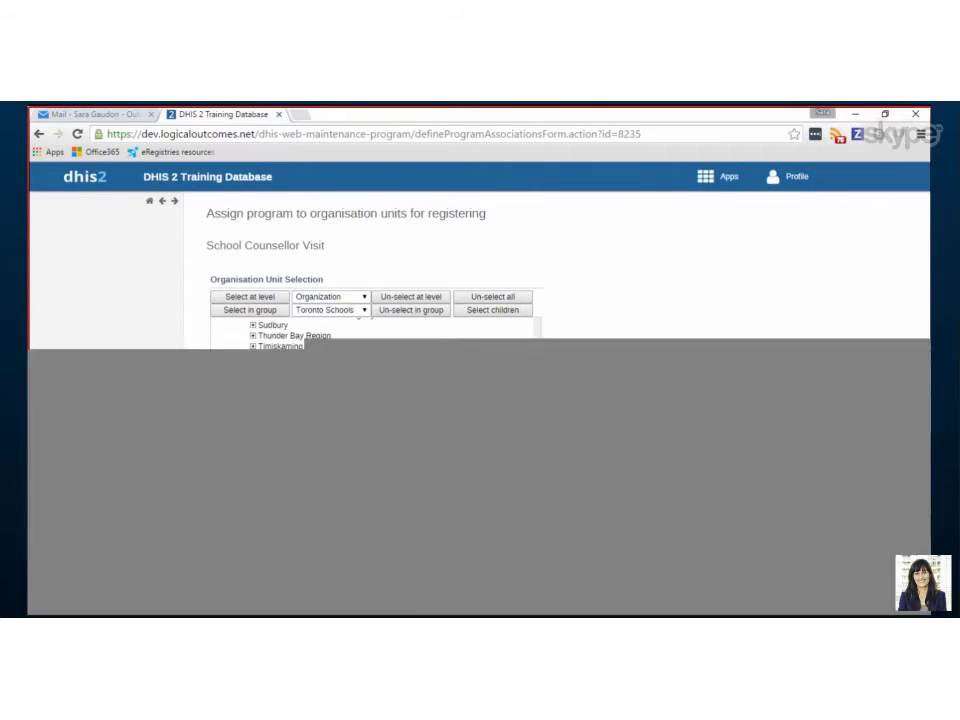
scroll(349, 422, "down", 3)
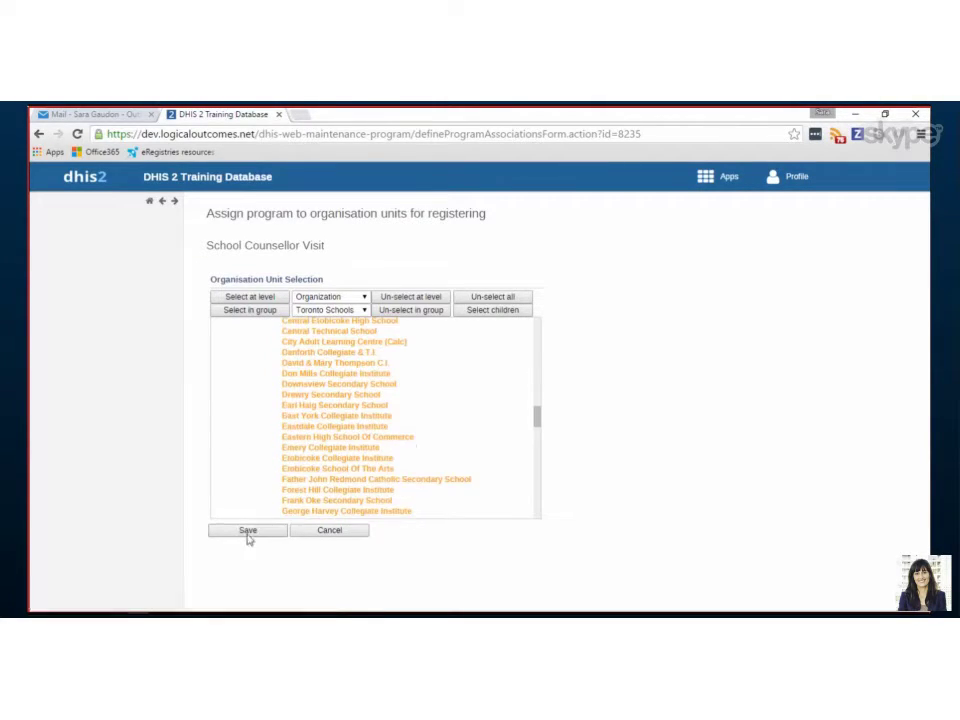
left_click(248, 531)
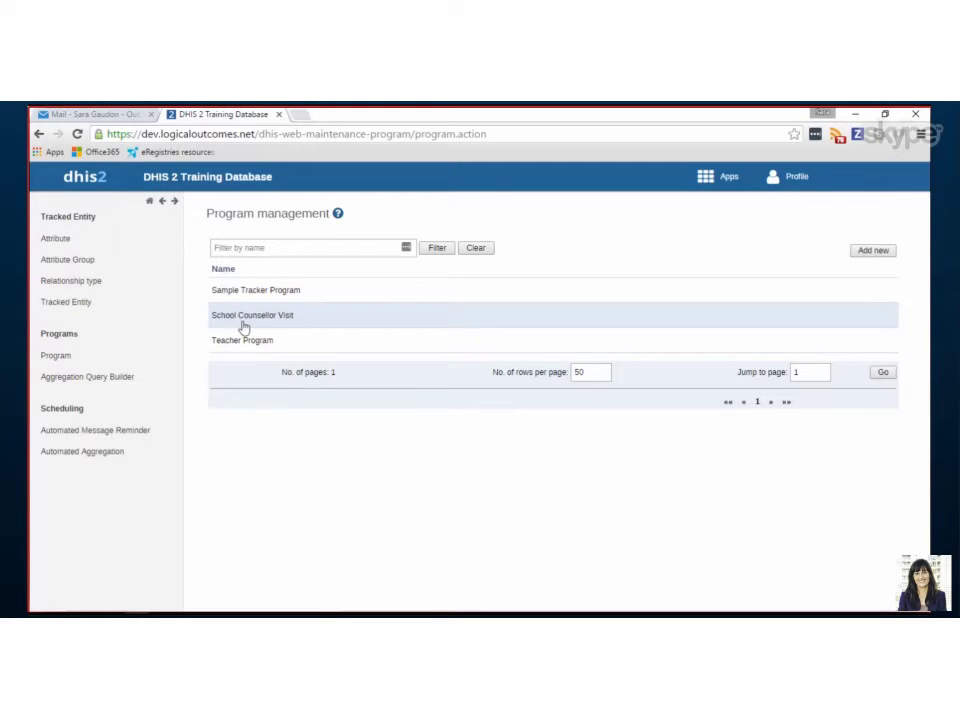
Step: Go to the Users app's user roles and open the Data Entry role for editing
left_click(716, 177)
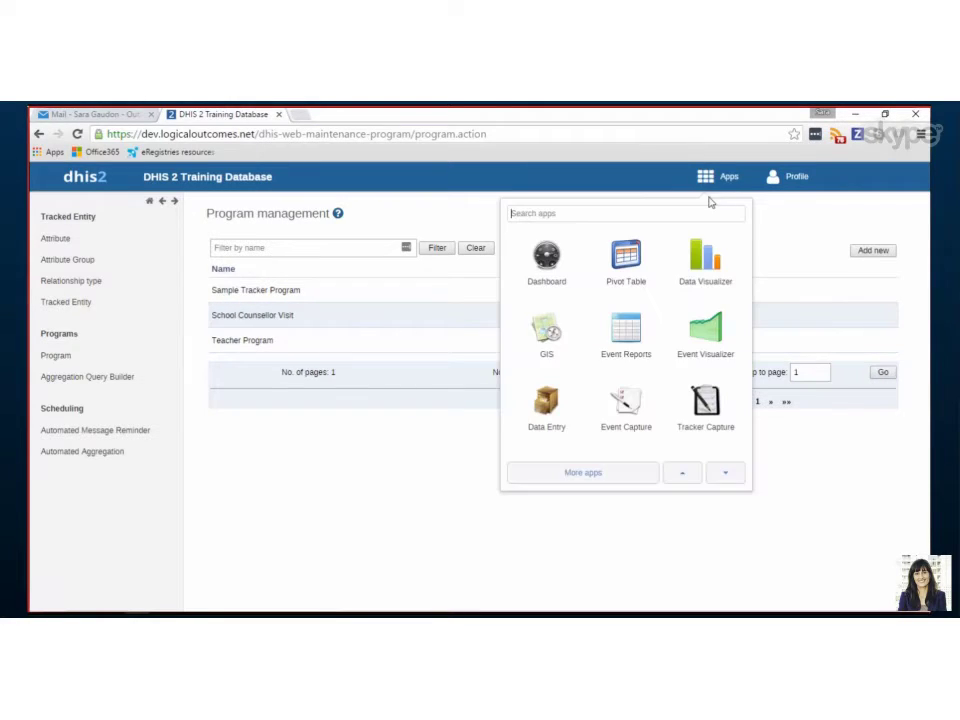
scroll(690, 310, "down", 3)
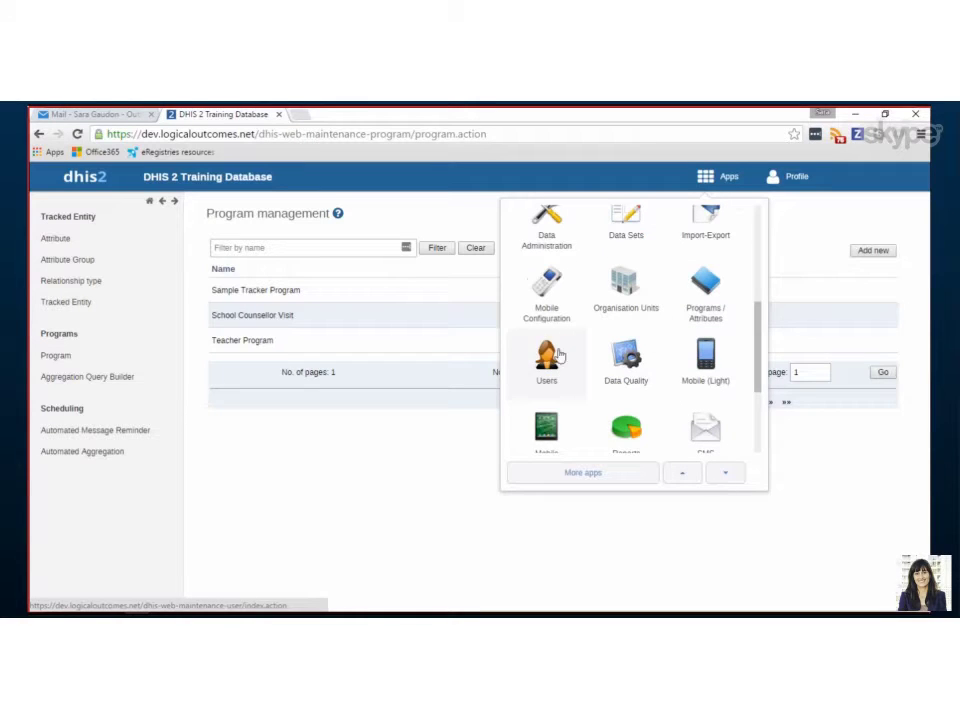
left_click(547, 364)
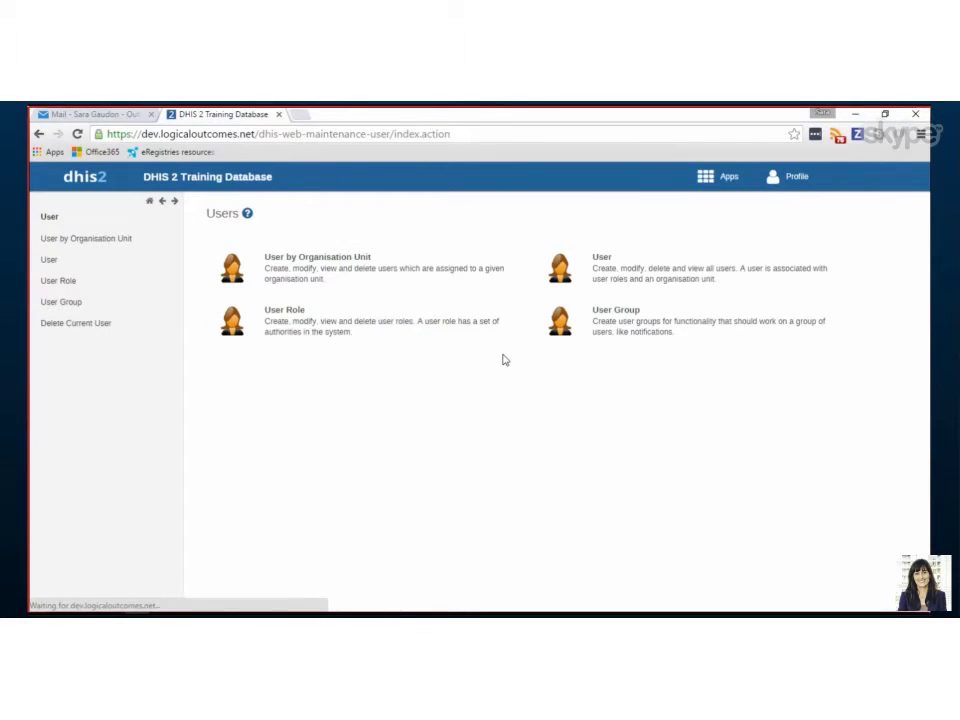
left_click(237, 331)
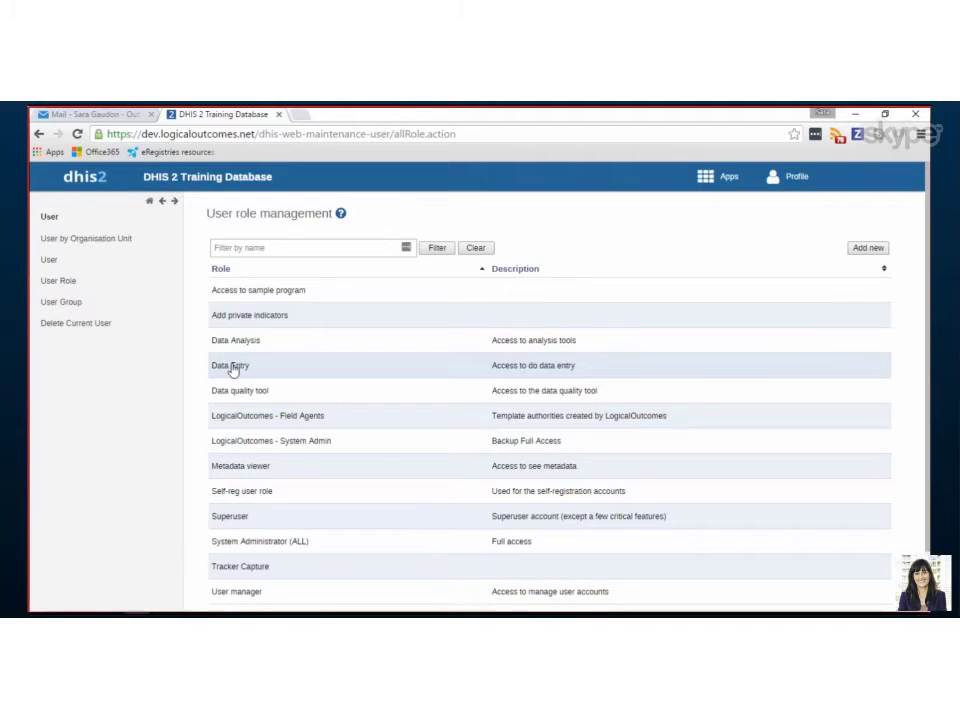
left_click(239, 370)
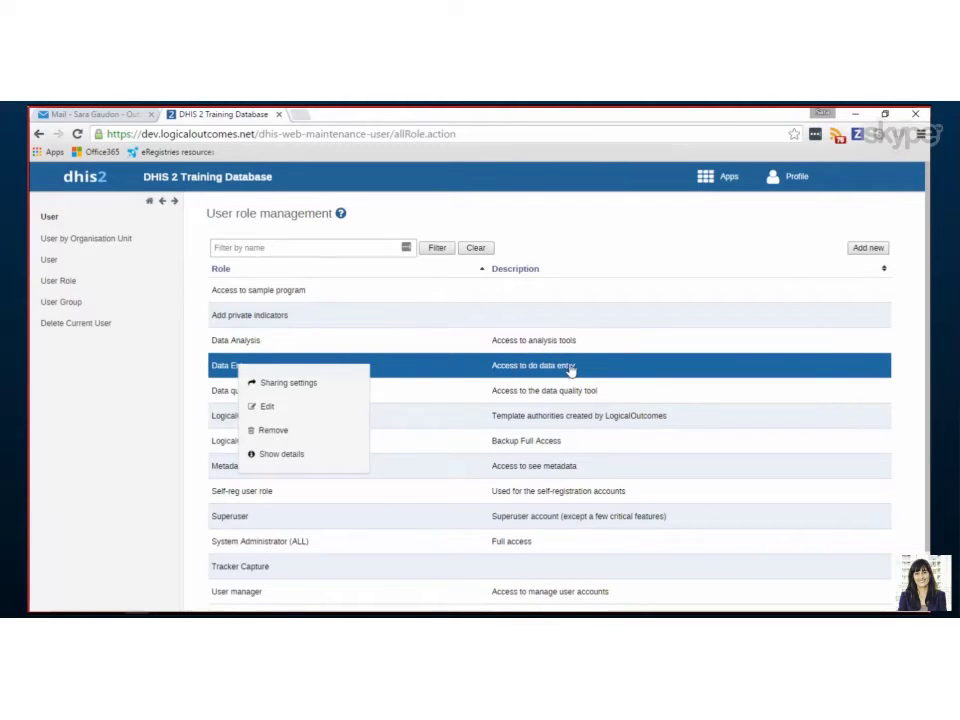
left_click(268, 409)
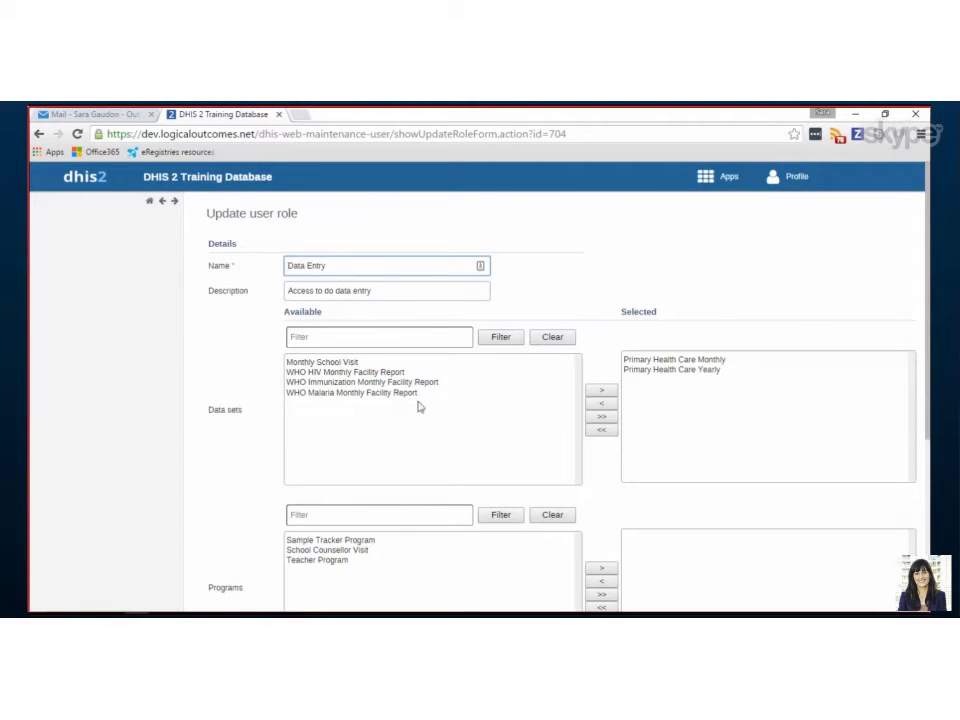
Step: Add School Counsellor Visit to the Data Entry role's selected programs and save the role
scroll(90, 479, "down", 3)
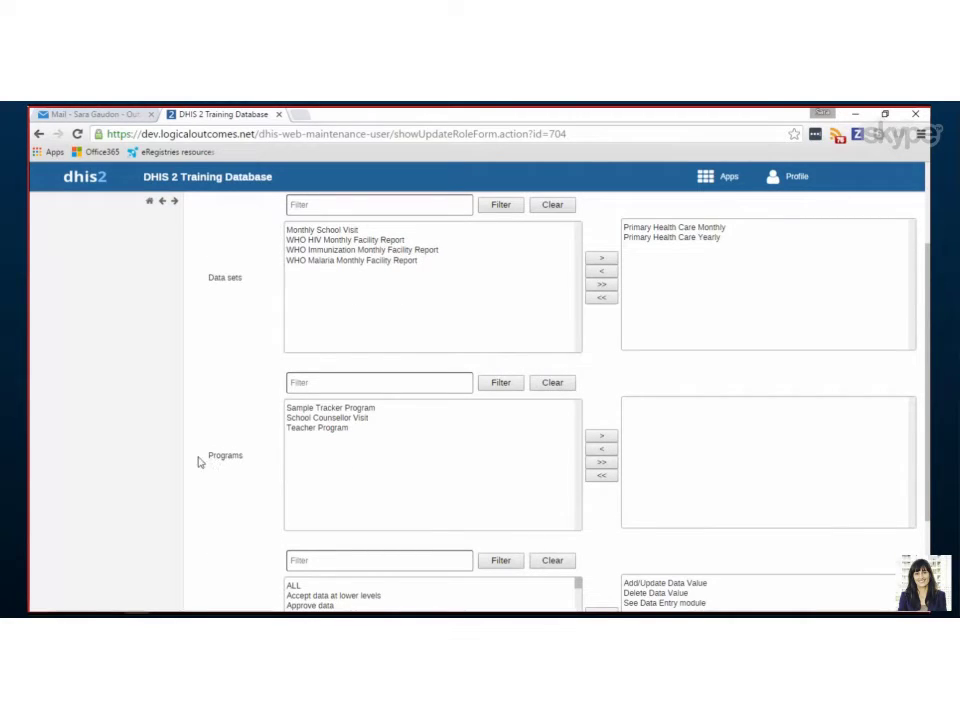
left_click(341, 418)
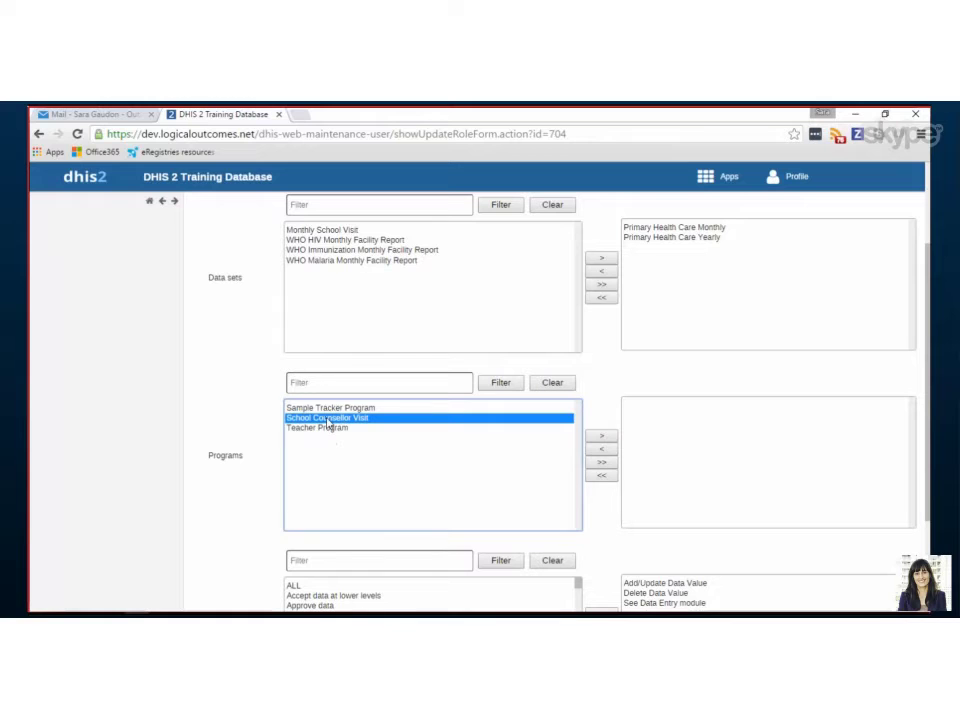
left_click(601, 436)
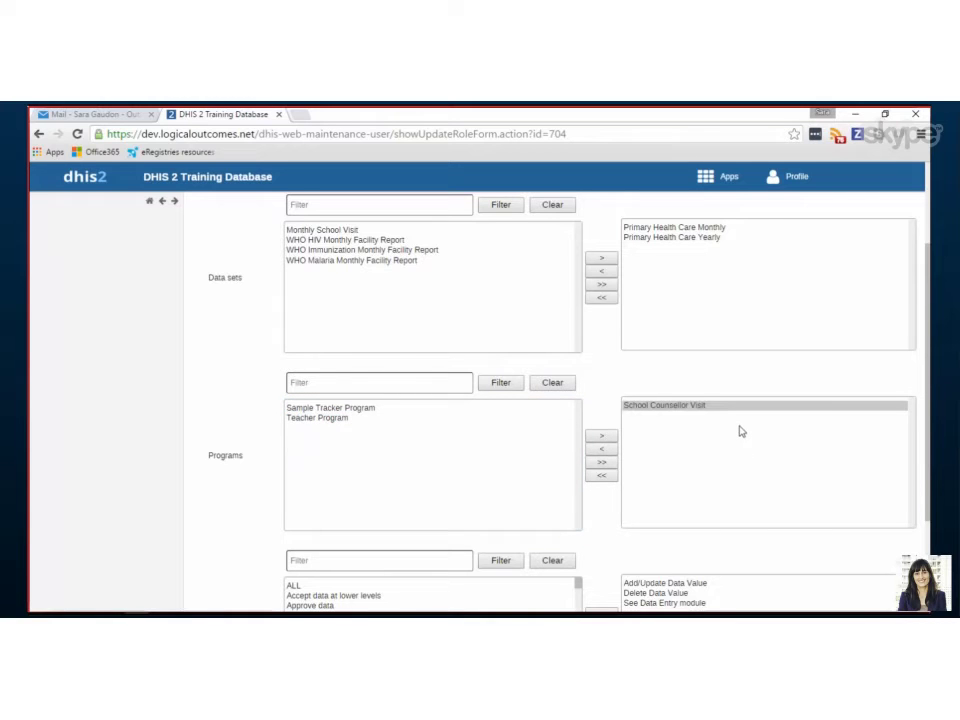
scroll(740, 431, "down", 3)
left_click(320, 582)
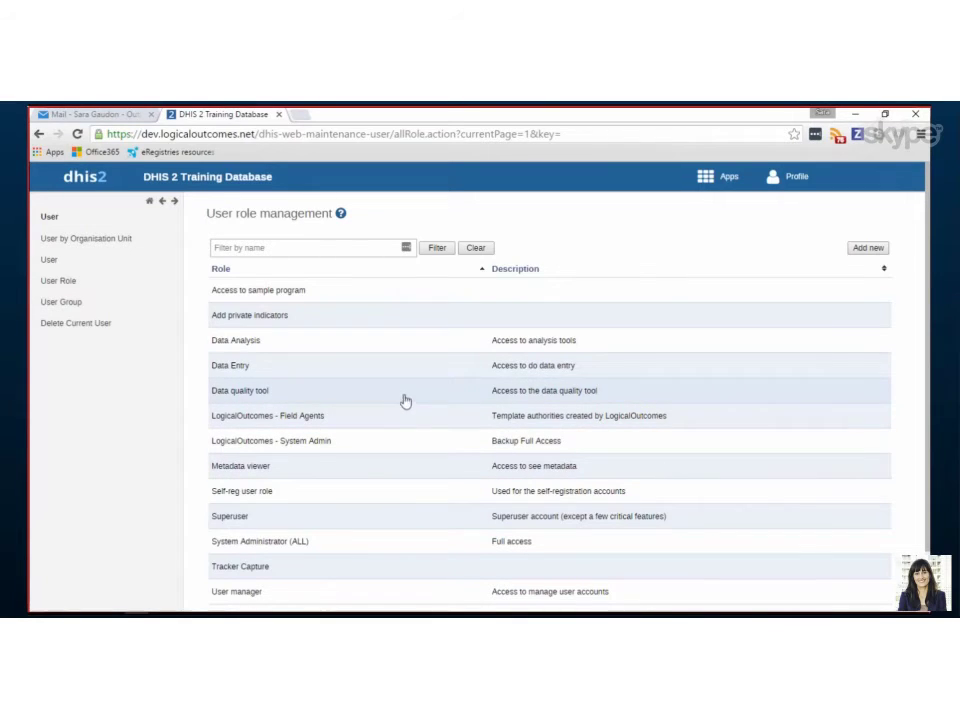
Step: Open the Event Capture app, dismiss the update prompt, check the programs offered for LogicalOutcomes and expand its organisation units
mouse_move(716, 178)
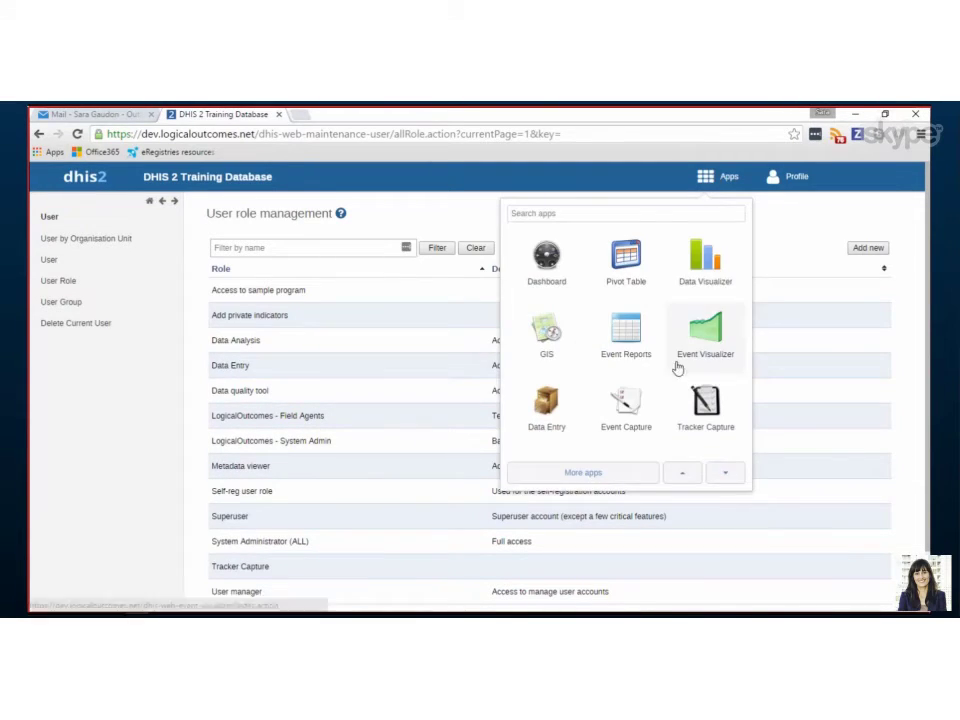
scroll(675, 364, "down", 1)
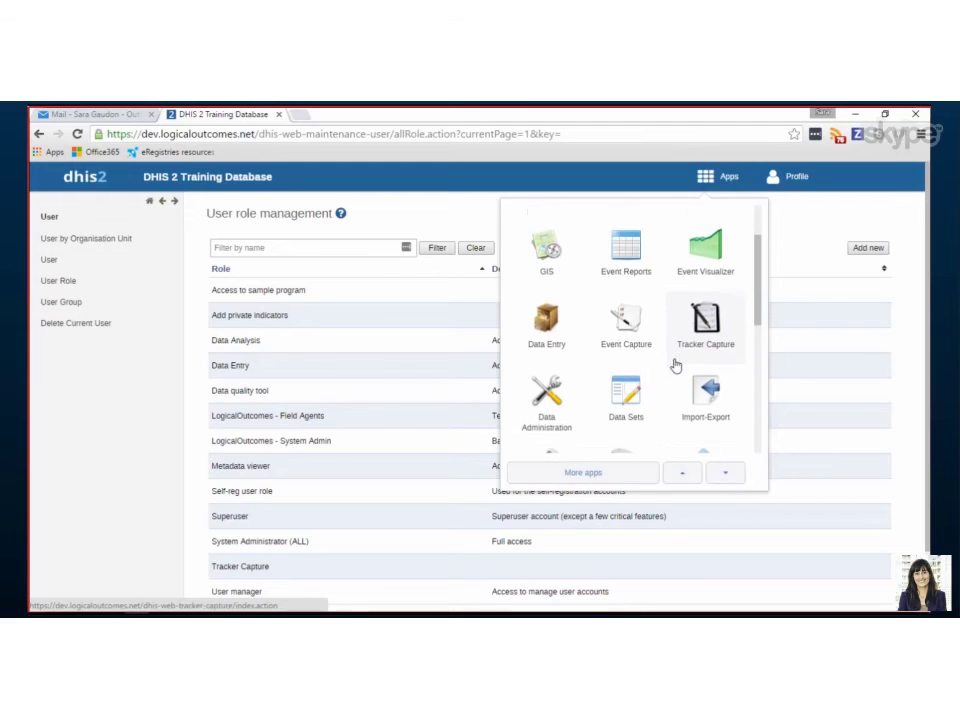
left_click(631, 318)
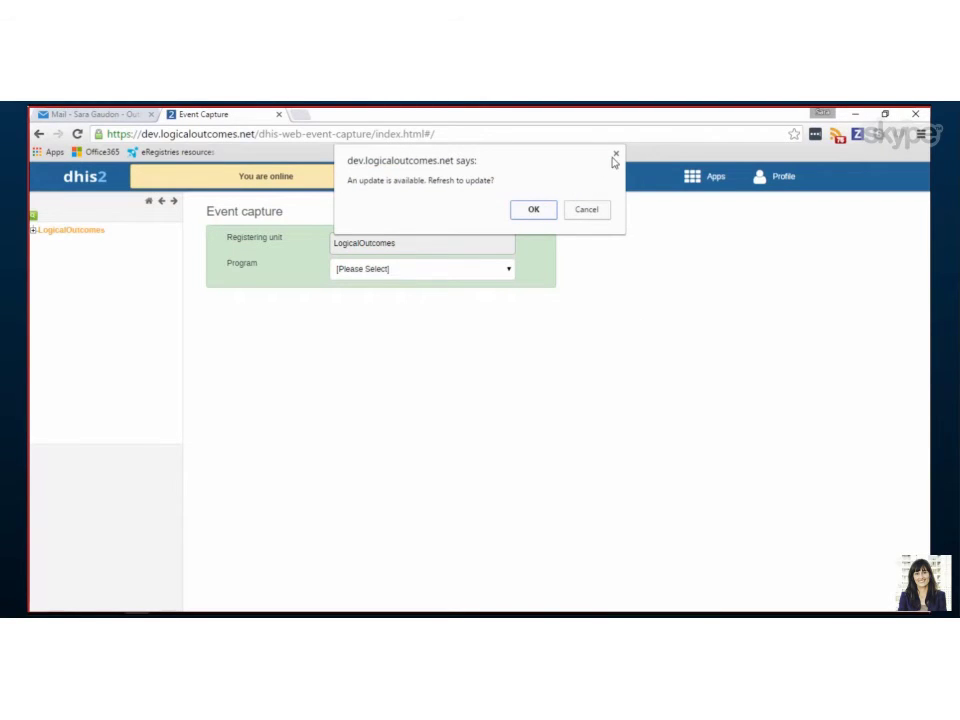
left_click(614, 156)
left_click(384, 272)
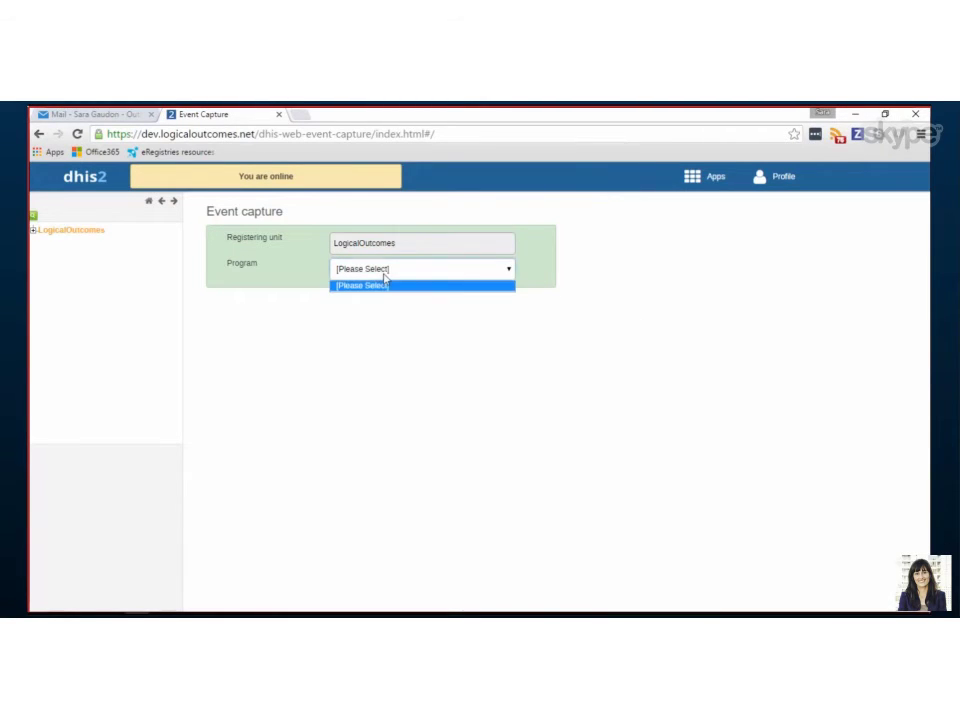
left_click(34, 230)
Step: Switch from Event Capture to the Programs / Attributes app
left_click(705, 180)
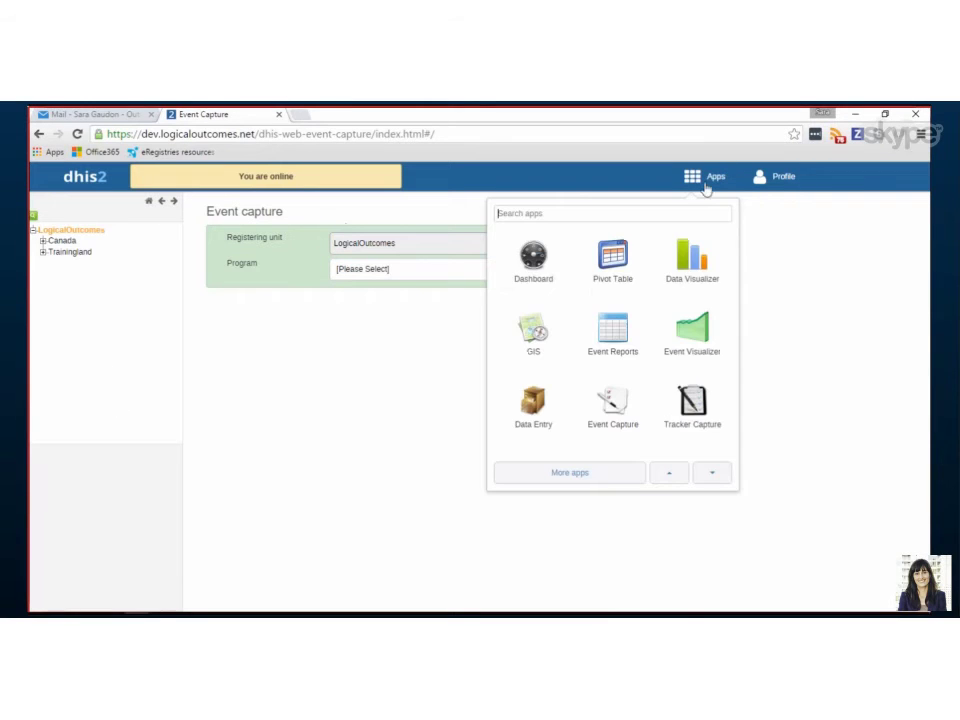
scroll(664, 326, "down", 5)
left_click(672, 352)
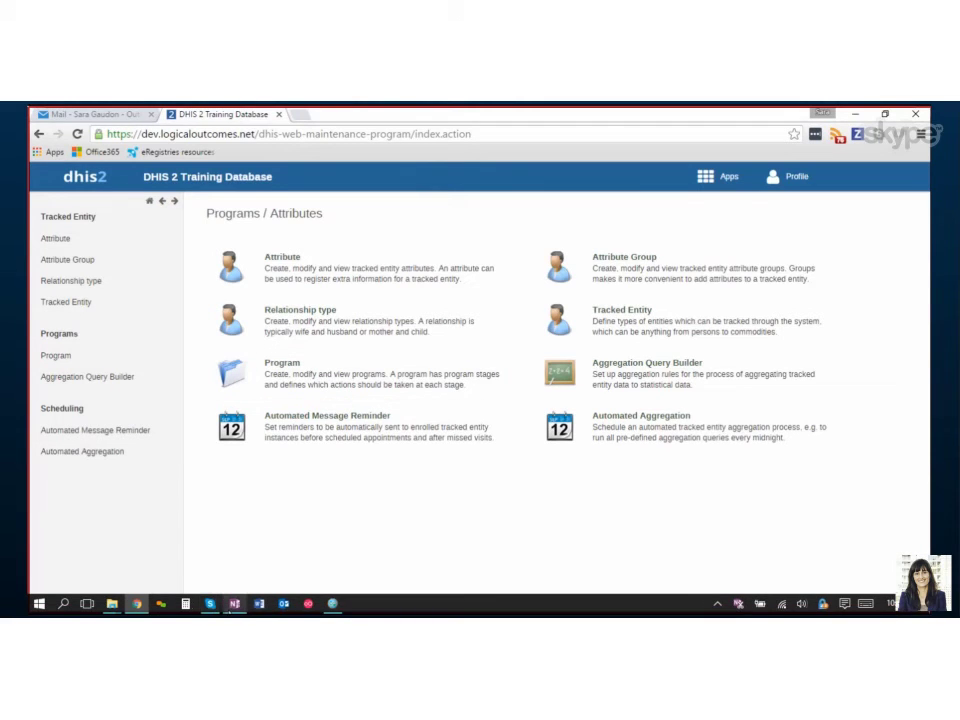
Step: Switch to OneNote and go back through the Event Capture assignment to its objectives and overview
left_click(234, 604)
scroll(420, 435, "up", 15)
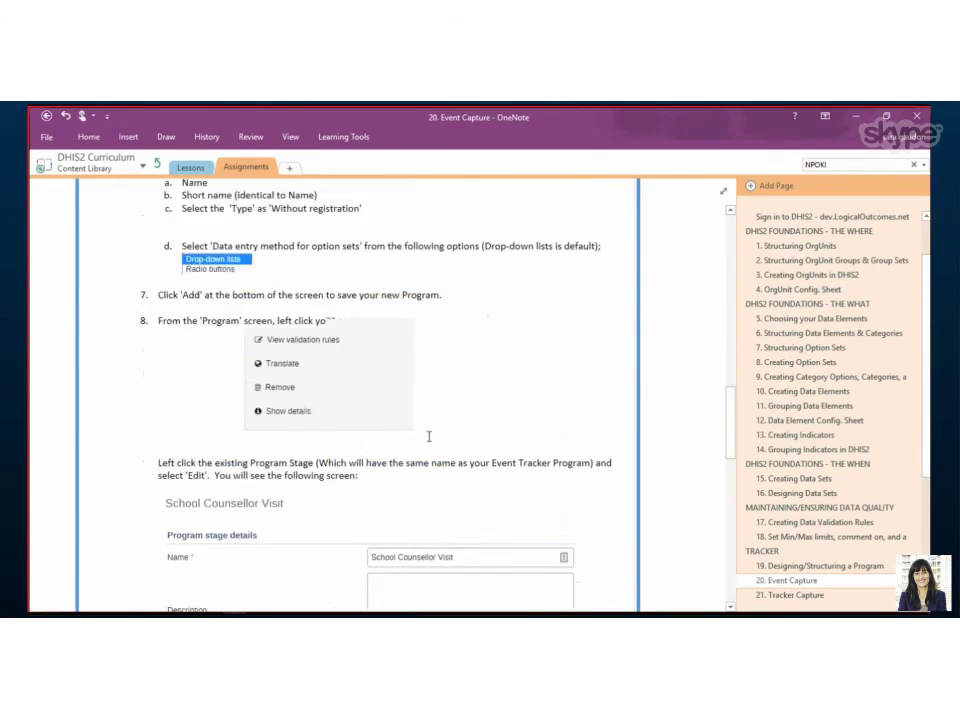
scroll(405, 428, "up", 1)
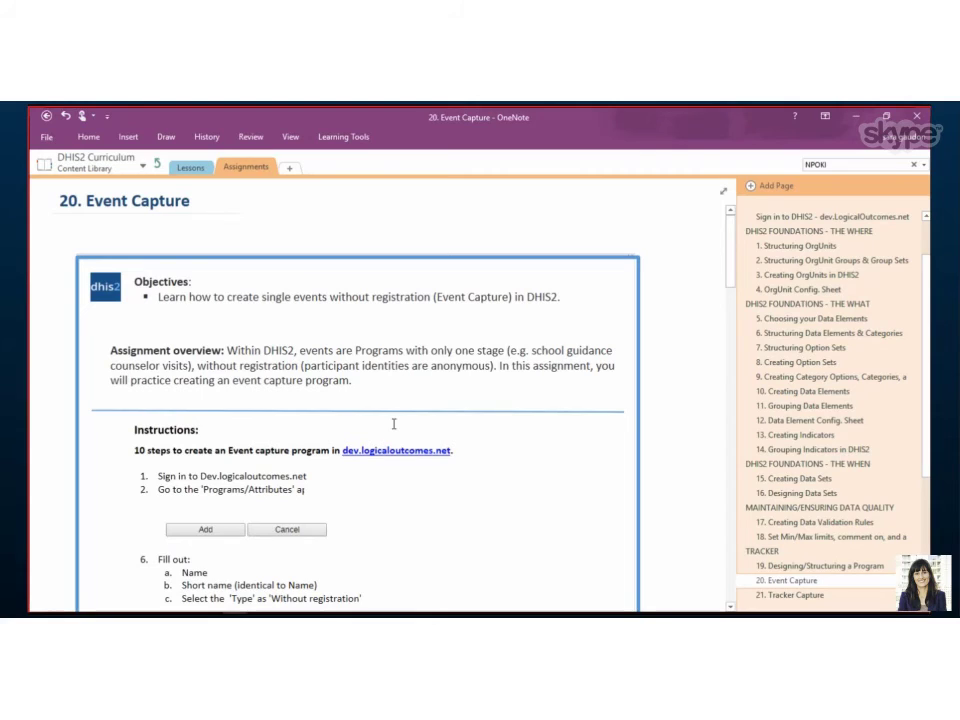